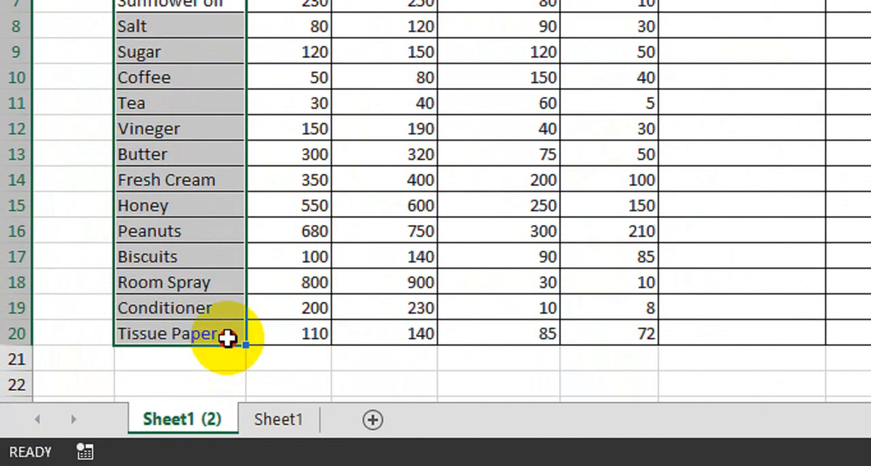
- Review the product names, unit prices, sale prices, purchased quantities and sold quantities in the stock inventory table
left_click_drag(227, 336, 228, 336)
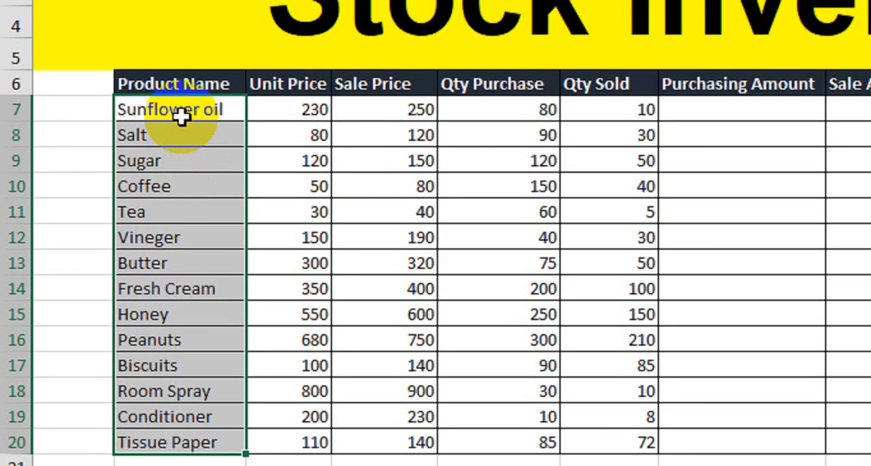
left_click(181, 104)
left_click(180, 128)
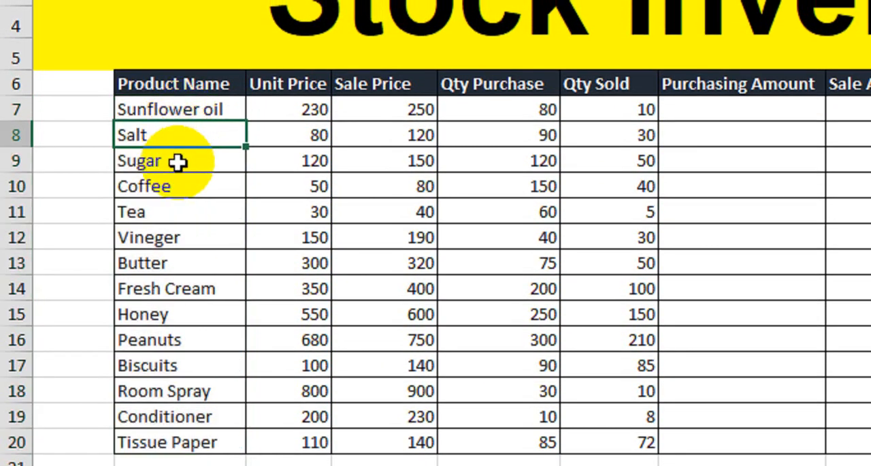
left_click(177, 162)
left_click(187, 203)
left_click(189, 230)
left_click(189, 264)
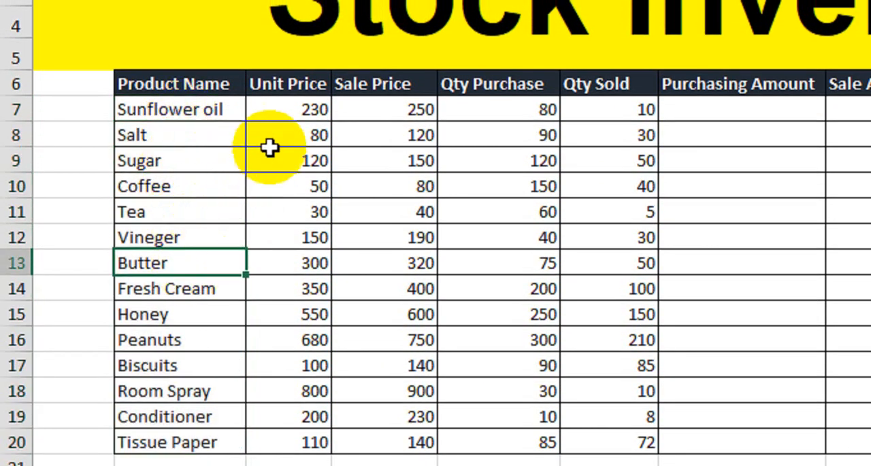
left_click(286, 111)
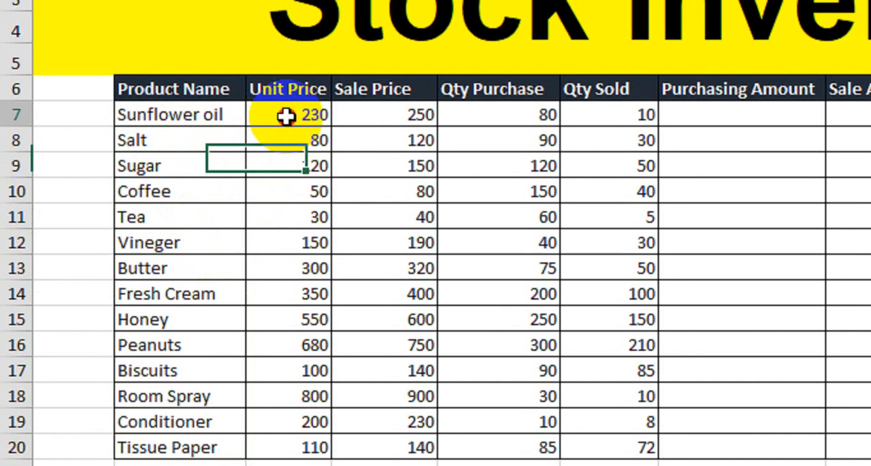
left_click_drag(286, 115, 296, 436)
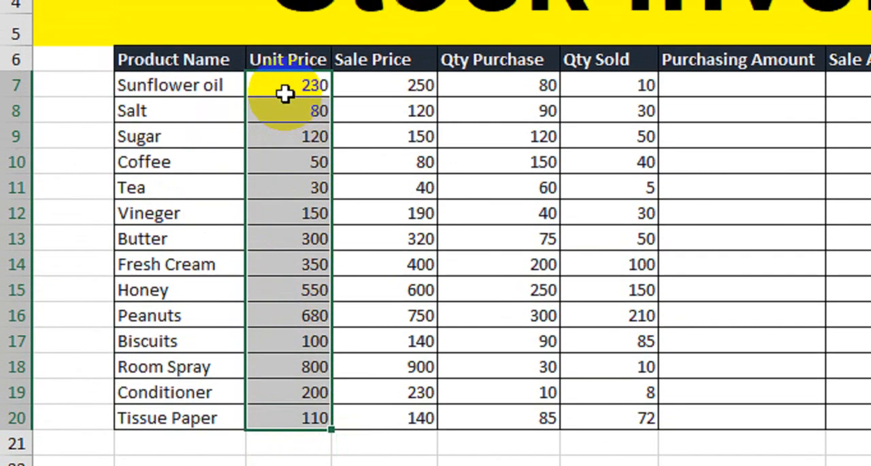
left_click(286, 43)
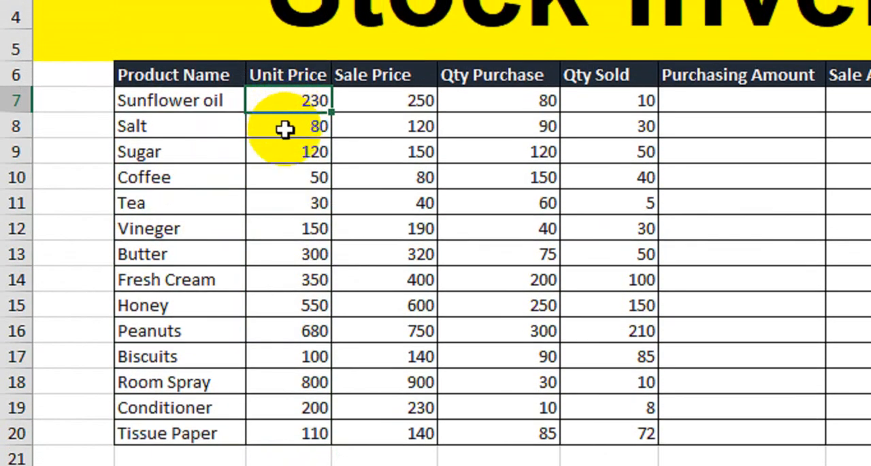
left_click(387, 102)
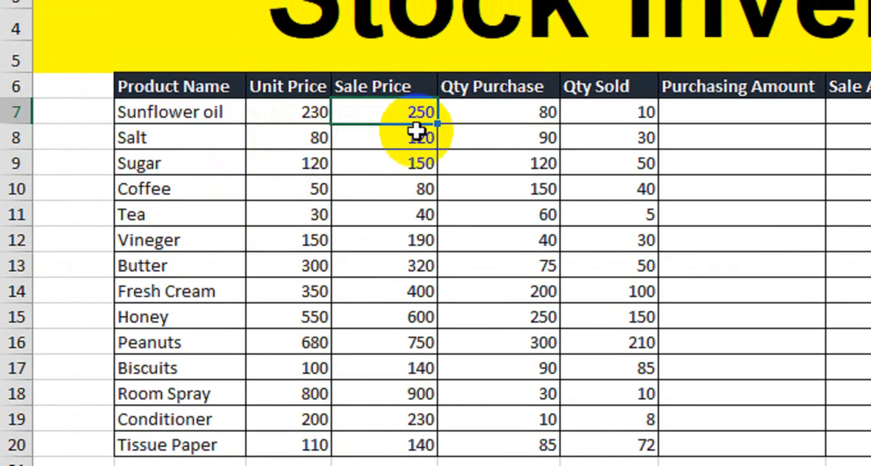
left_click(235, 114)
left_click(497, 112)
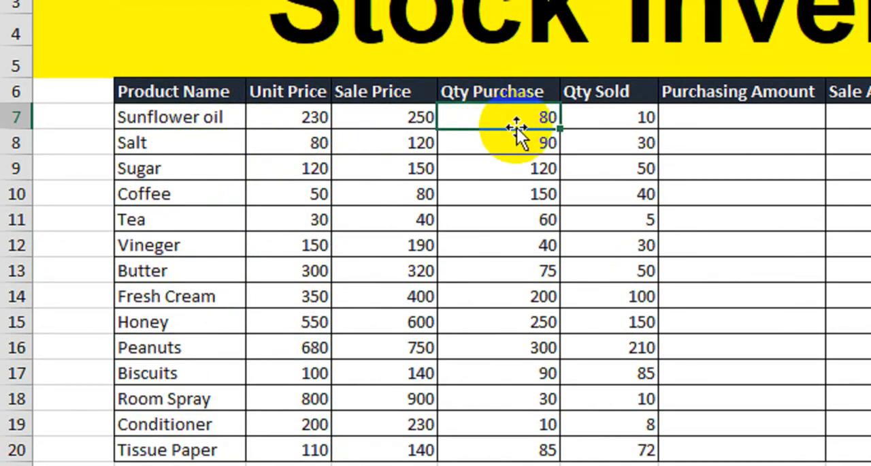
left_click(589, 119)
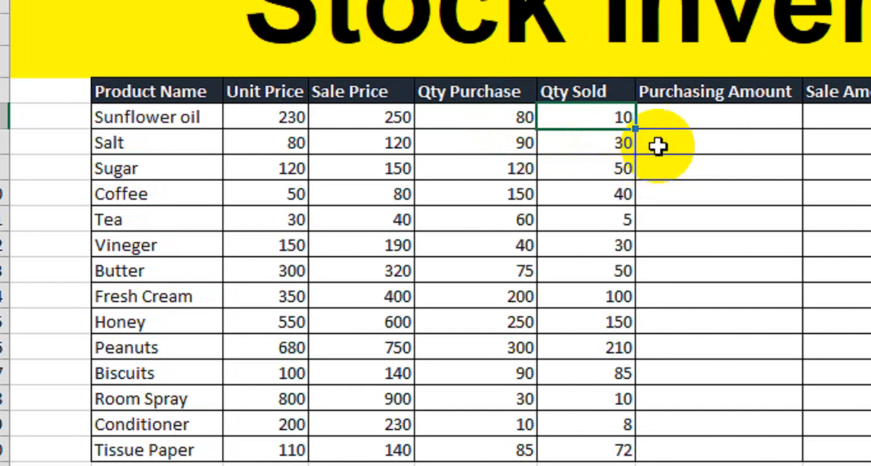
- Calculate Sunflower oil's Purchasing Amount from unit price and purchased quantity with =PRODUCT(C7,E7)
left_click(694, 125)
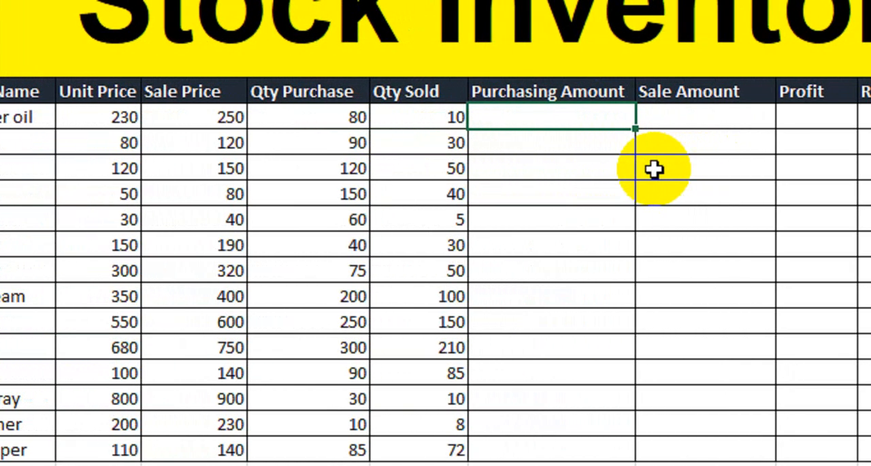
type("=")
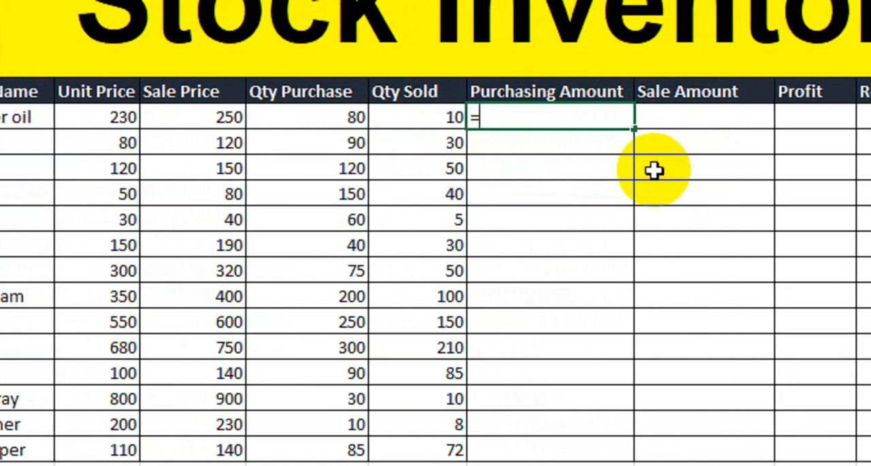
type("prod")
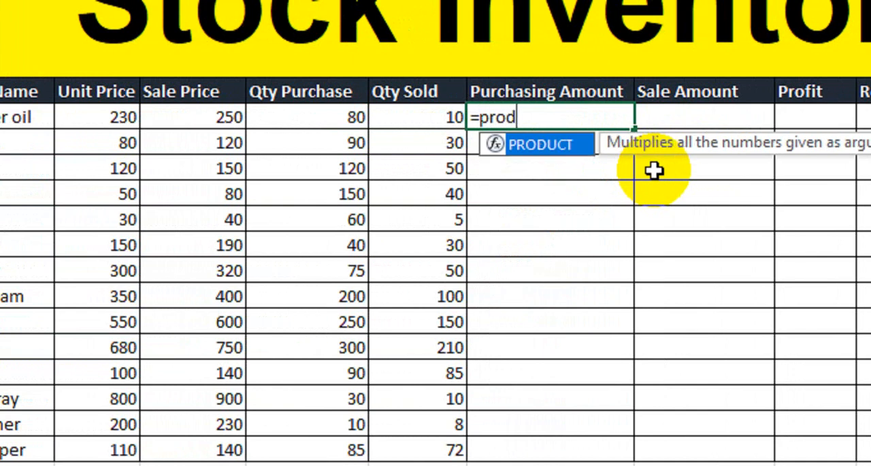
key("Tab")
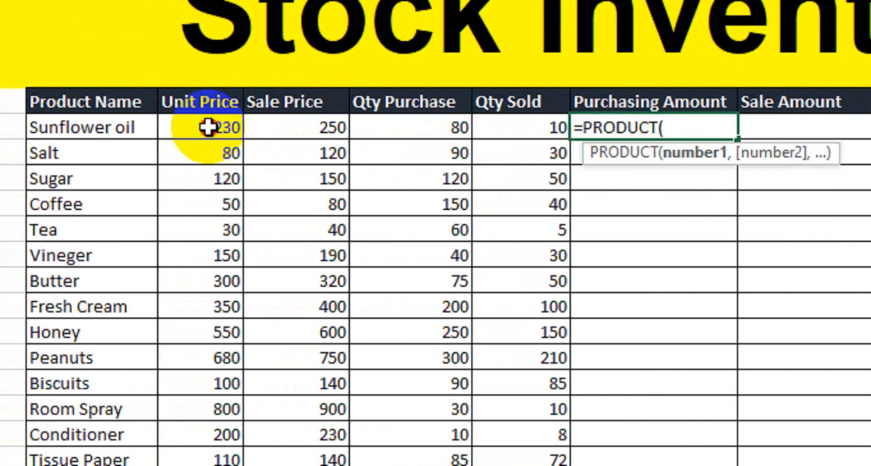
left_click(98, 116)
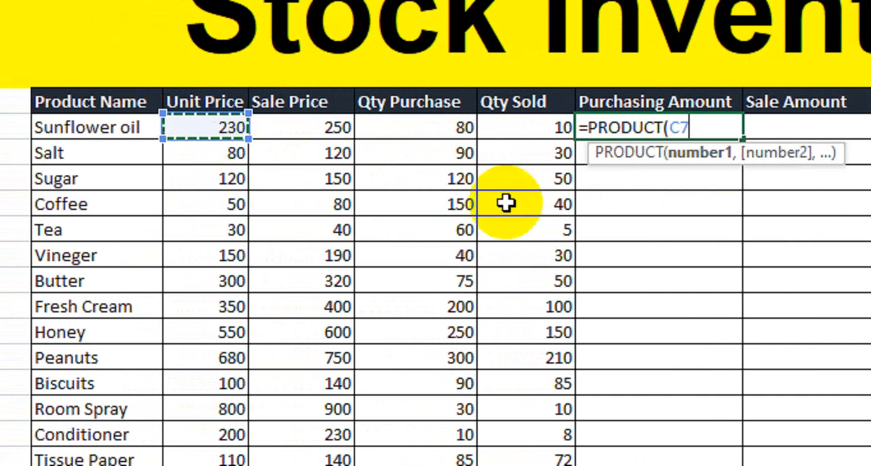
type(",")
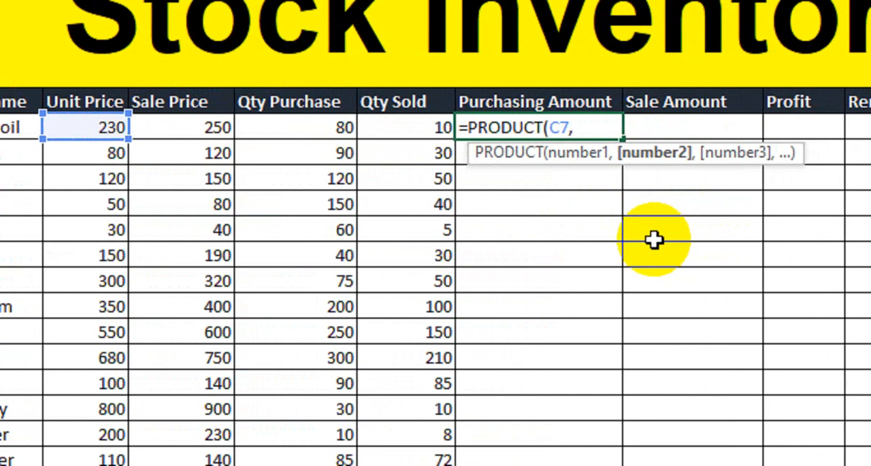
left_click(305, 135)
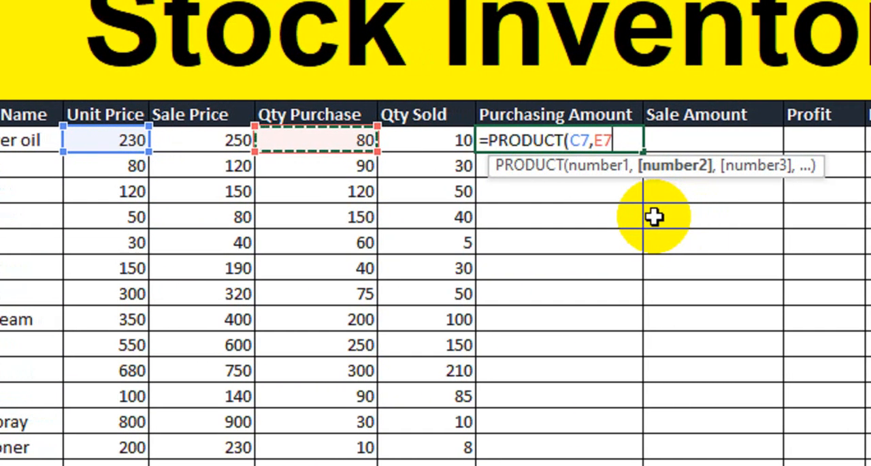
type(")")
key("Return")
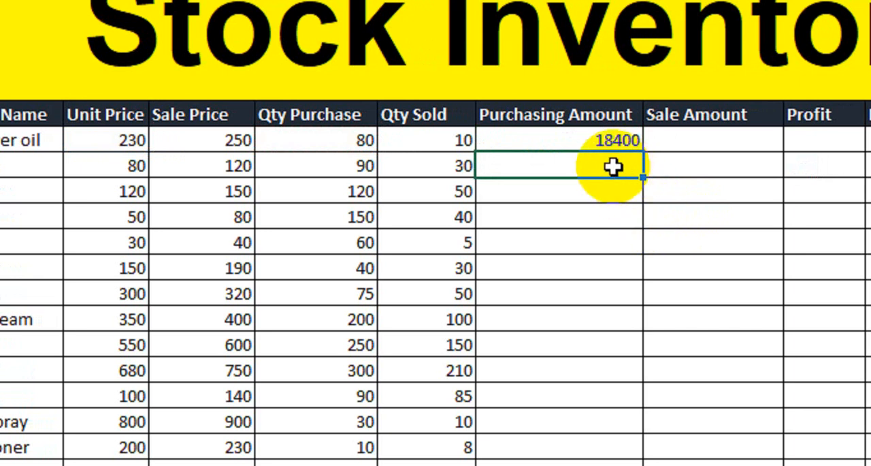
- Fill the Purchasing Amount formula down from the Sunflower oil row to the Tissue Paper row
left_click(626, 140)
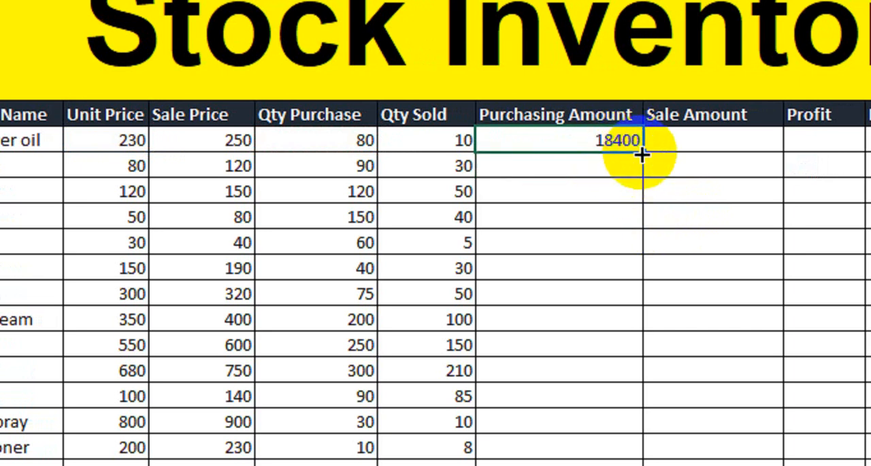
left_click_drag(644, 153, 609, 465)
left_click_drag(610, 393, 609, 394)
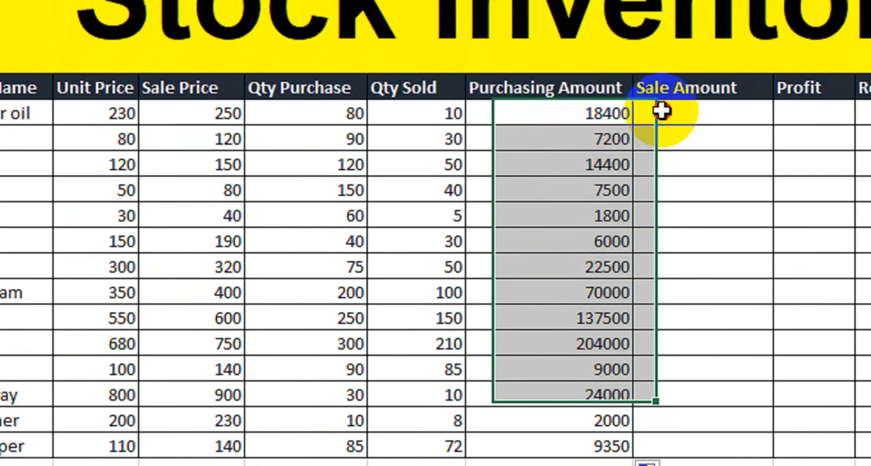
- Calculate Sunflower oil's Sale Amount from sale price and sold quantity with =PRODUCT(D7,F7)
left_click(651, 65)
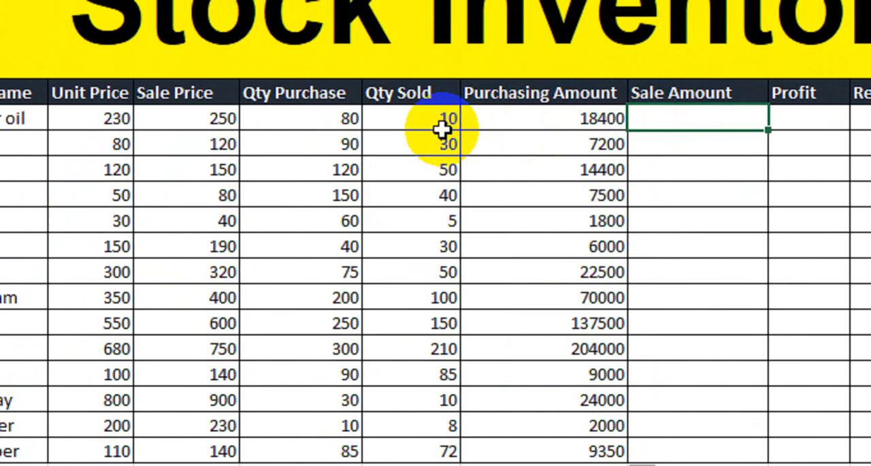
type("=prod")
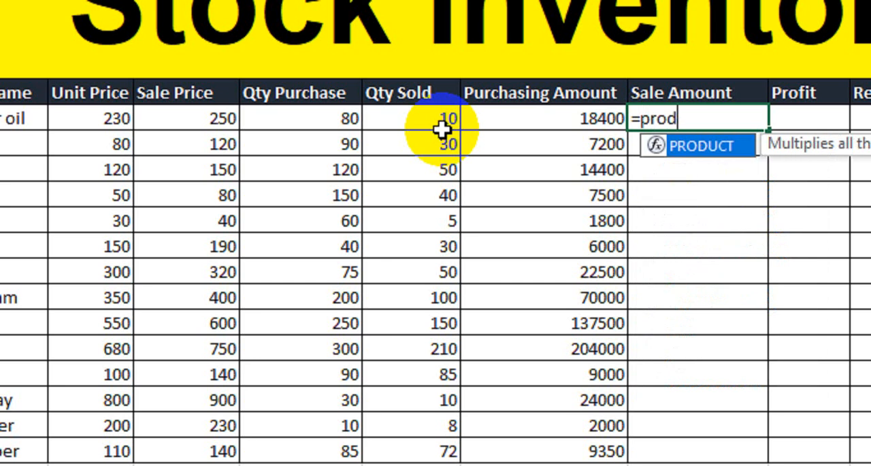
key("Tab")
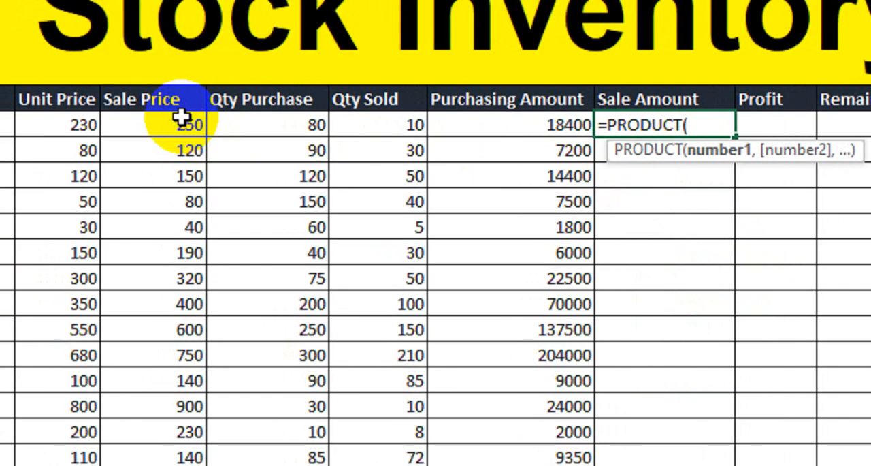
left_click(129, 118)
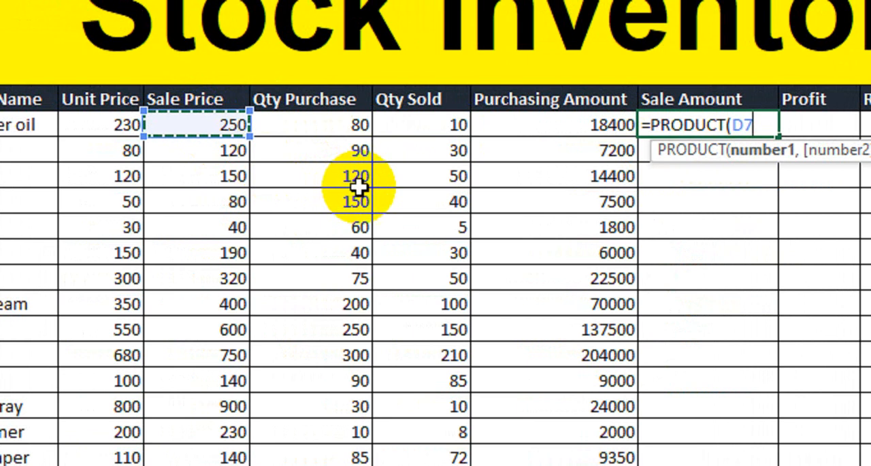
type(",")
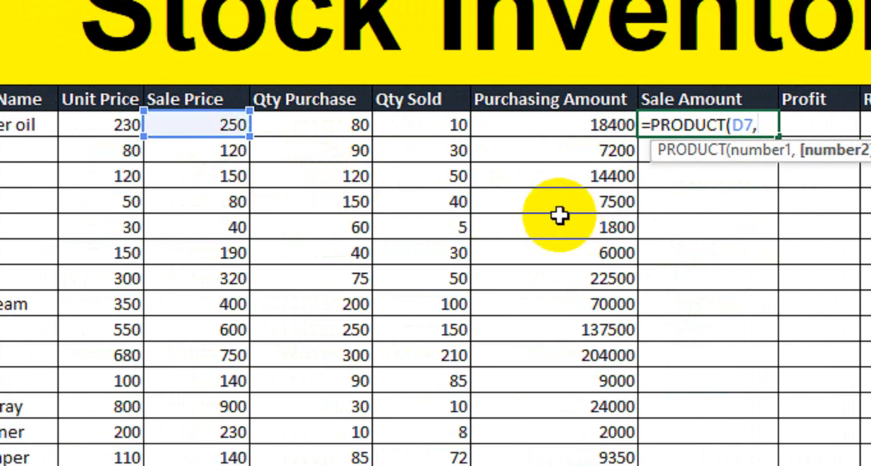
left_click(458, 126)
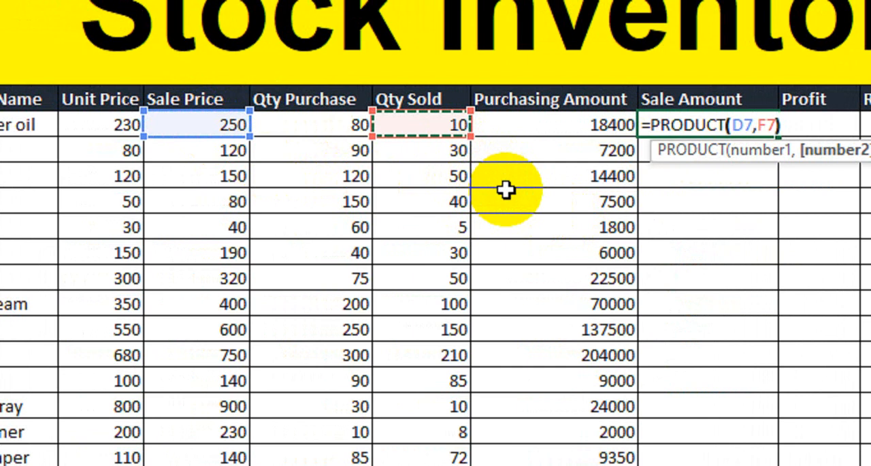
type(")")
key("Return")
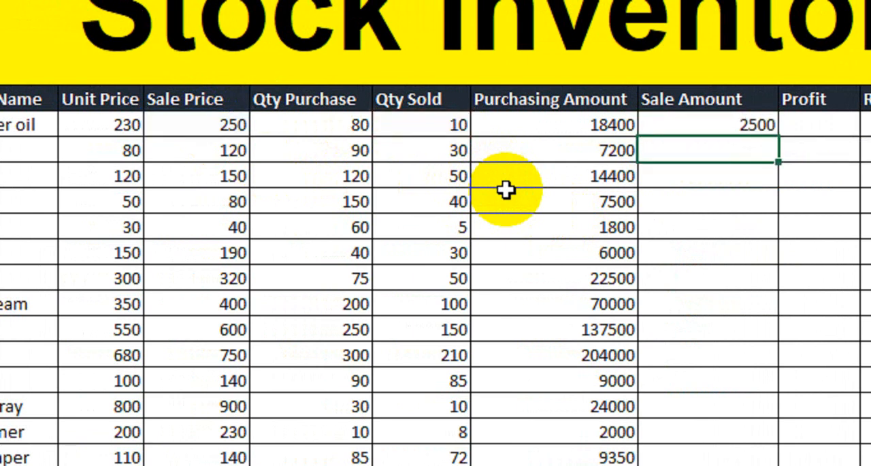
- Fill the Sale Amount formula down from the Sunflower oil row to the Tissue Paper row
left_click(292, 127)
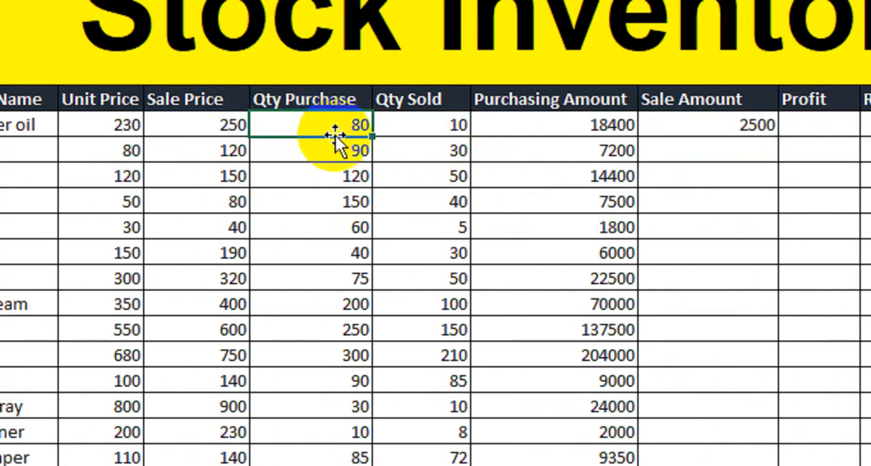
left_click(397, 126)
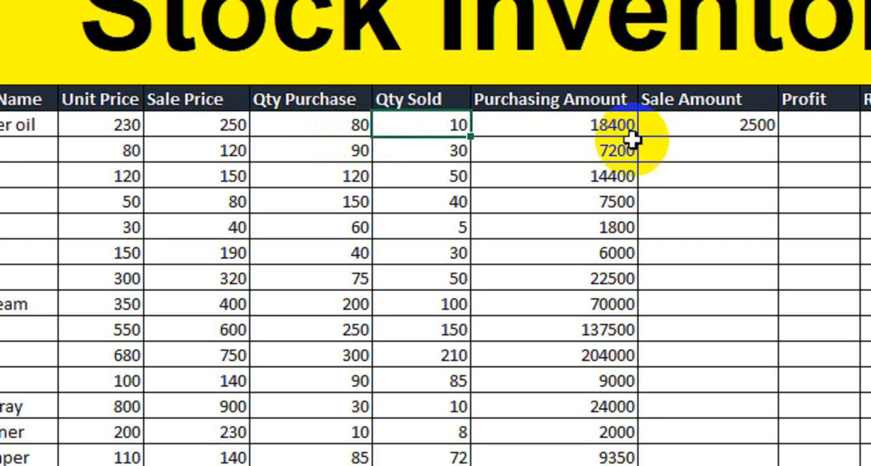
left_click(724, 129)
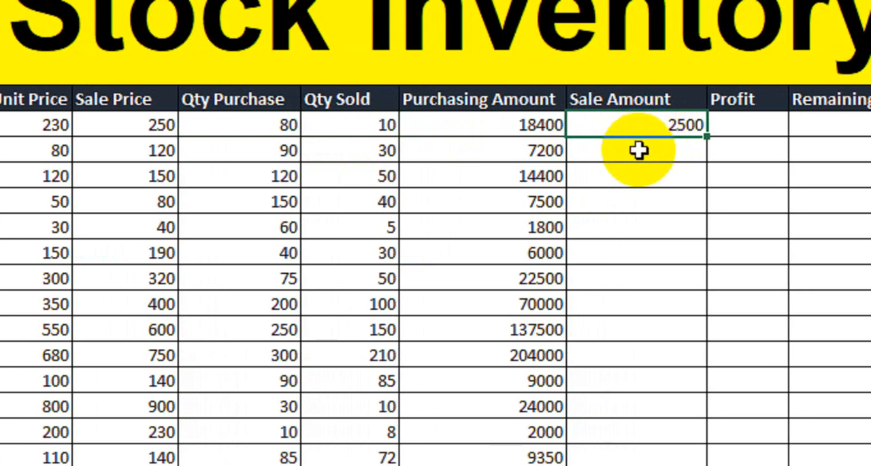
left_click_drag(708, 137, 667, 425)
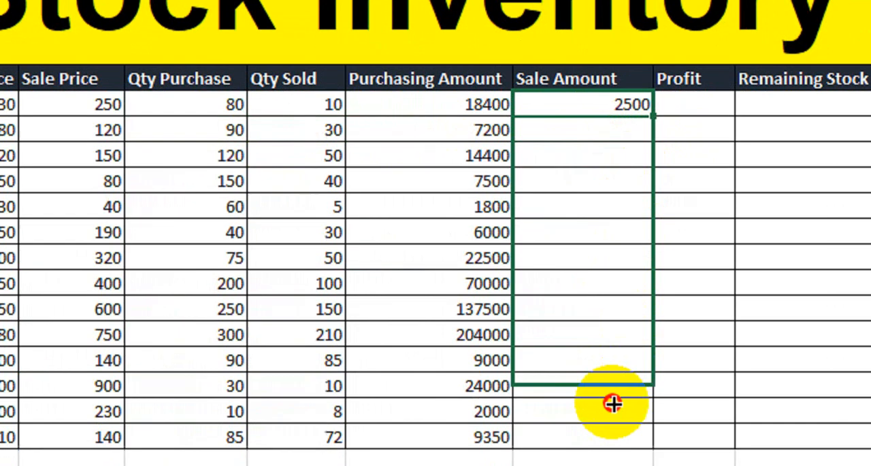
left_click_drag(613, 403, 608, 444)
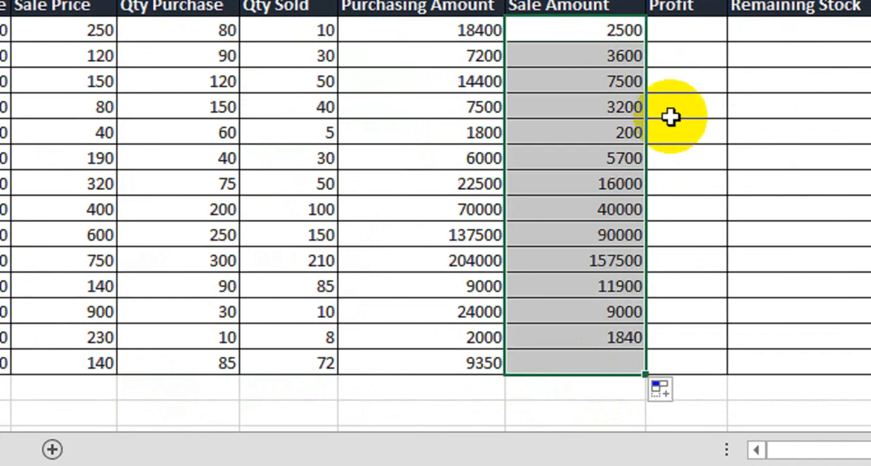
- Calculate Sunflower oil's Profit from sale price, unit price and sold quantity with =(D7-C7)*F7
left_click(702, 106)
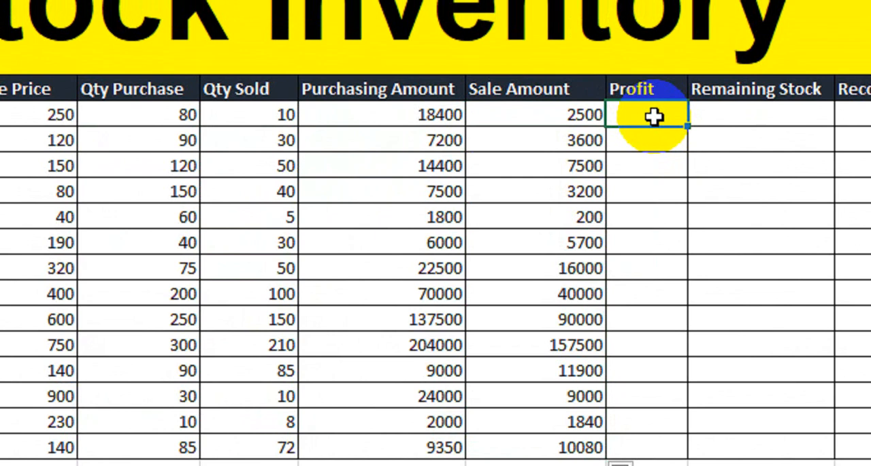
type("=")
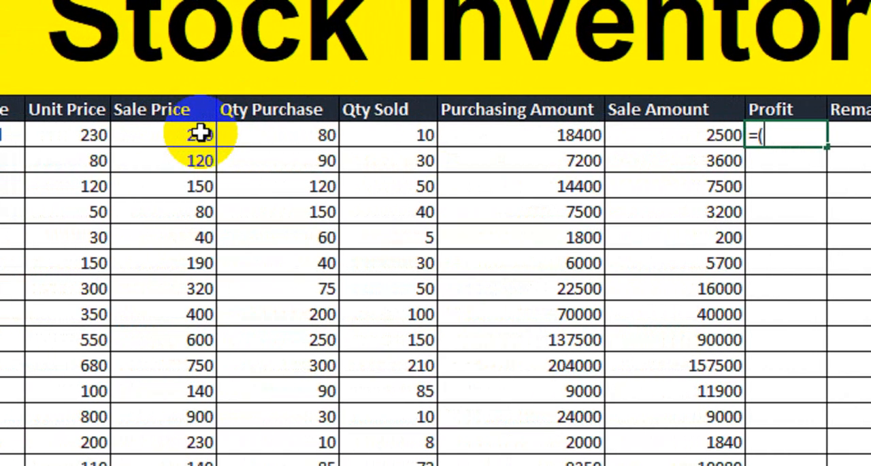
type("(")
left_click(201, 134)
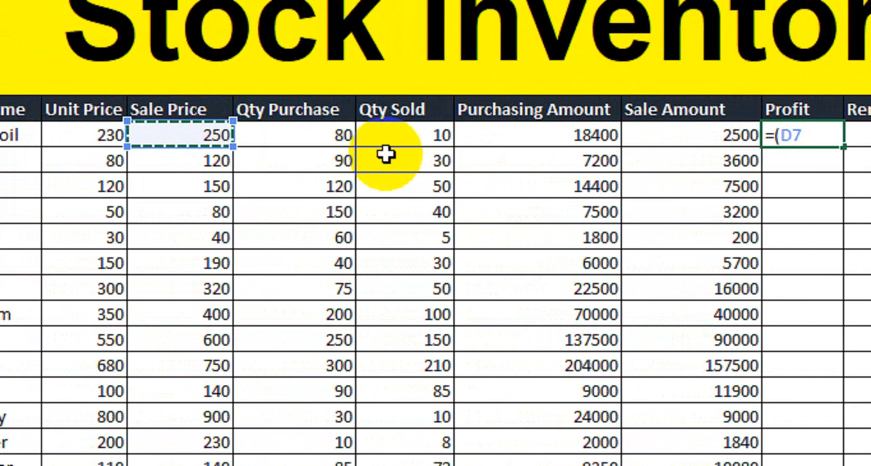
type("-")
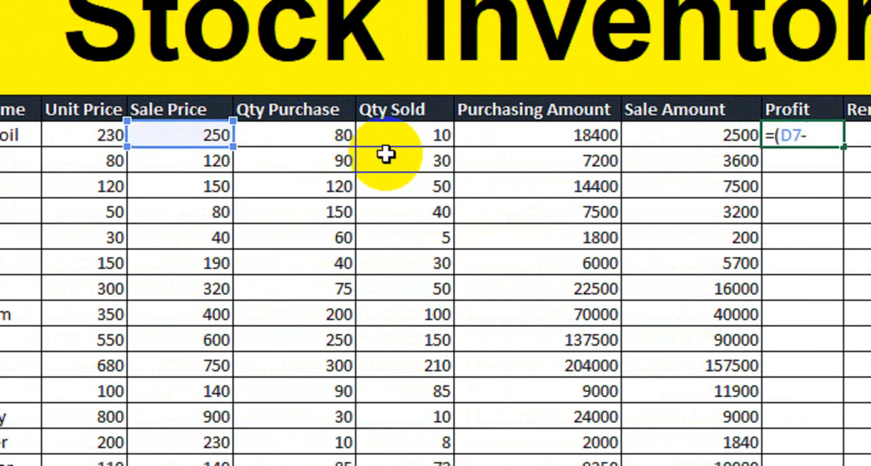
left_click(89, 135)
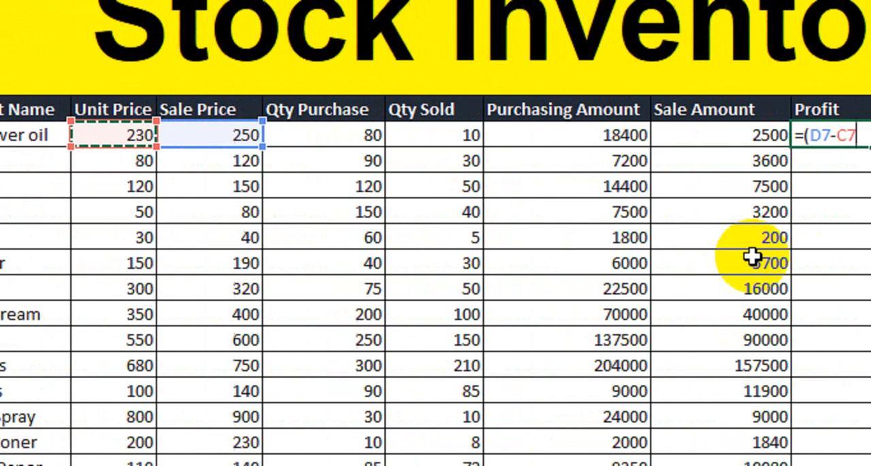
type(")")
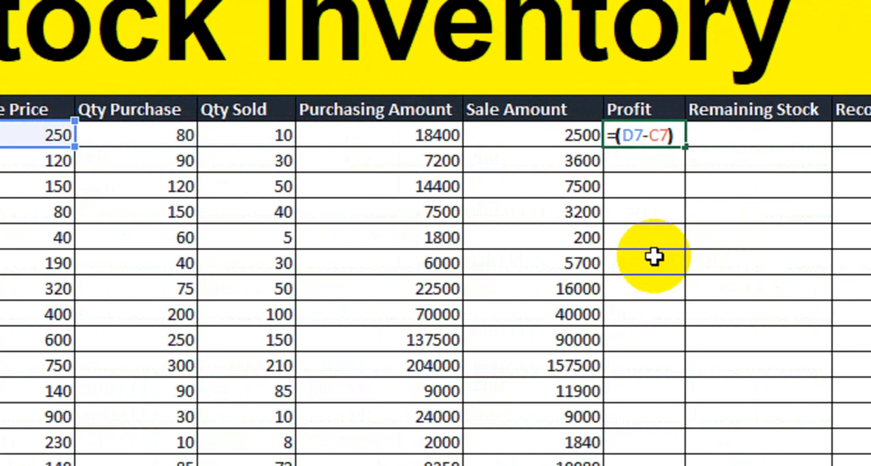
type("*")
left_click(266, 140)
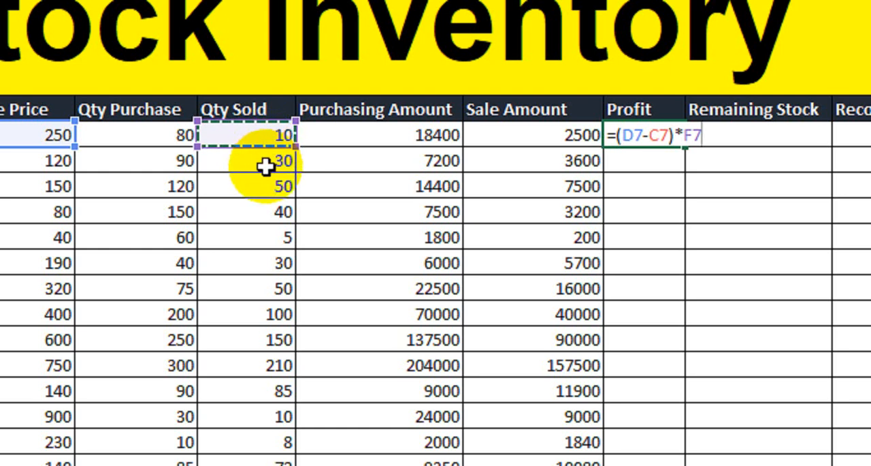
key("Return")
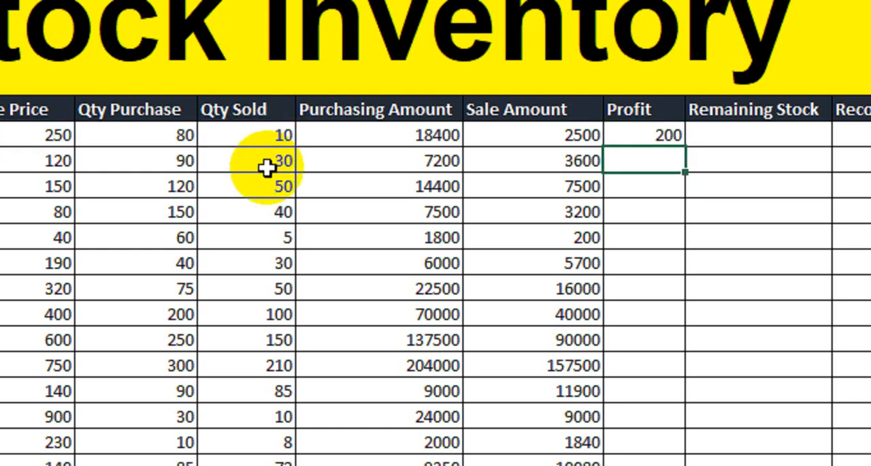
- Fill the Profit formula down from the Sunflower oil row to the Tissue Paper row
left_click(620, 135)
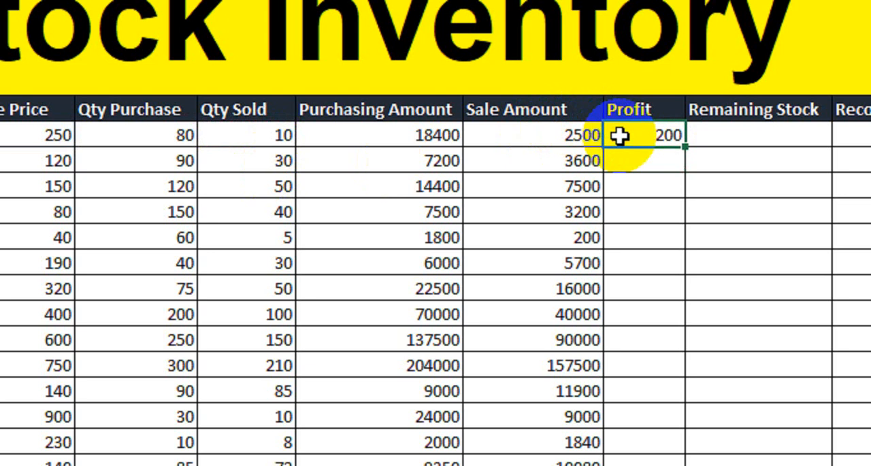
left_click_drag(686, 146, 640, 448)
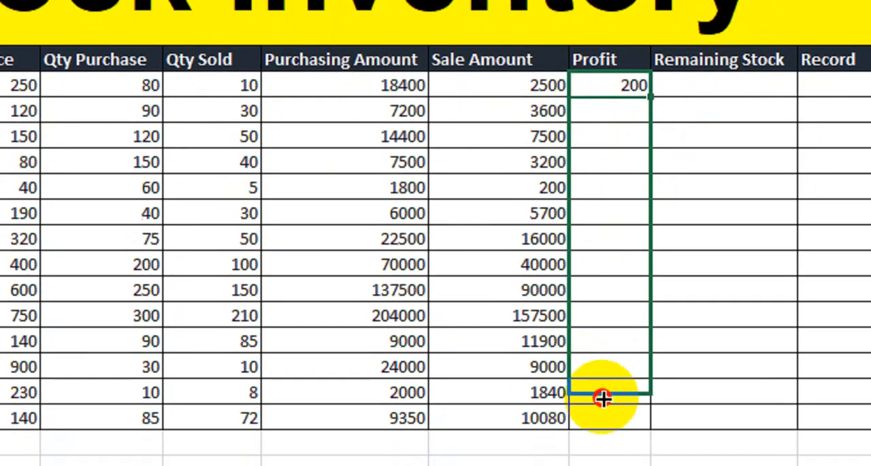
left_click_drag(604, 399, 603, 420)
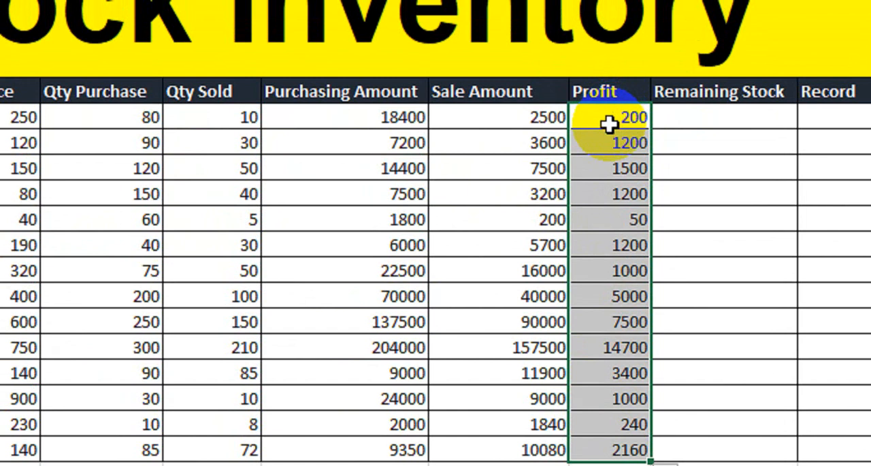
- Calculate Sunflower oil's Remaining Stock by subtracting sold quantity from purchased quantity with =E7-F7
left_click(704, 124)
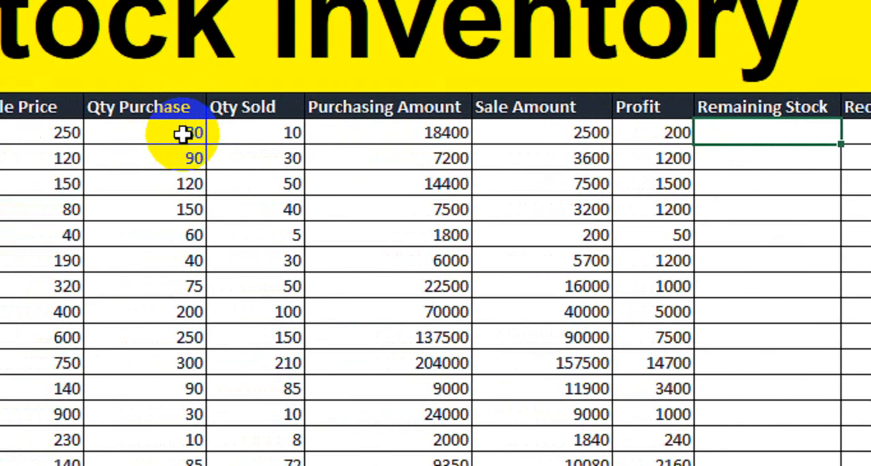
left_click(75, 117)
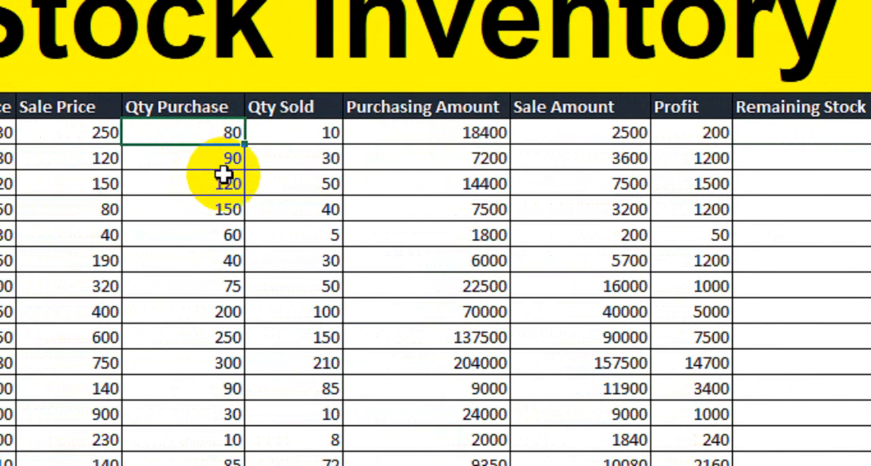
left_click(711, 138)
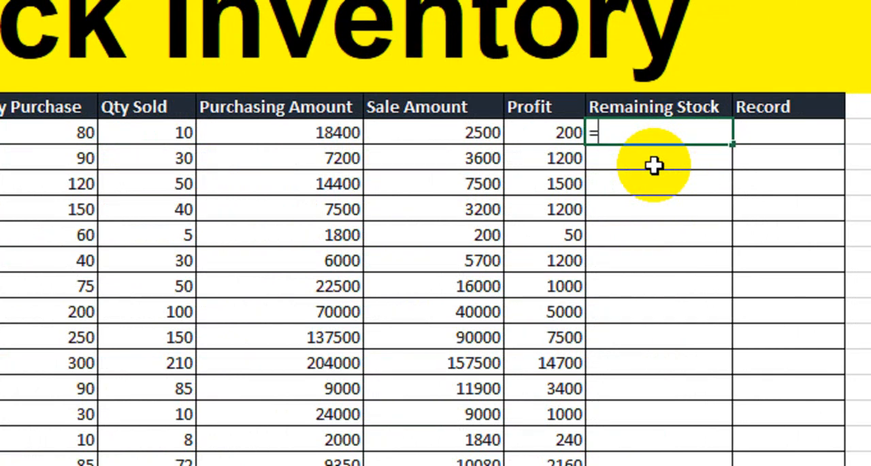
left_click(80, 132)
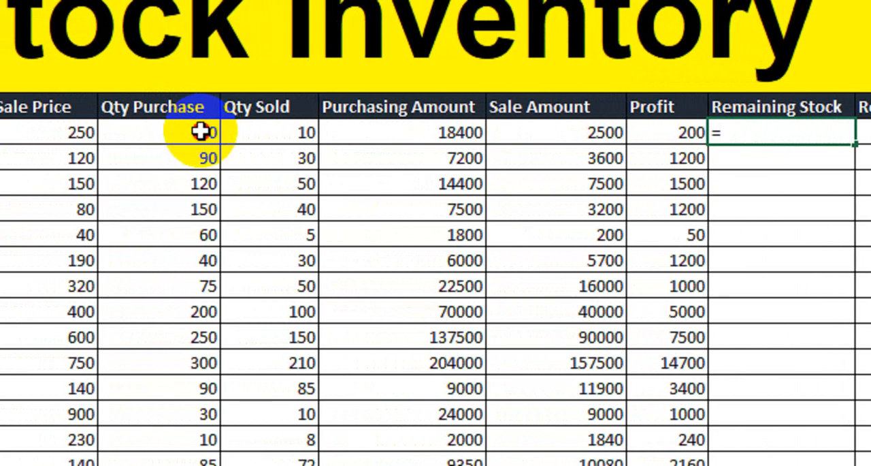
type("-")
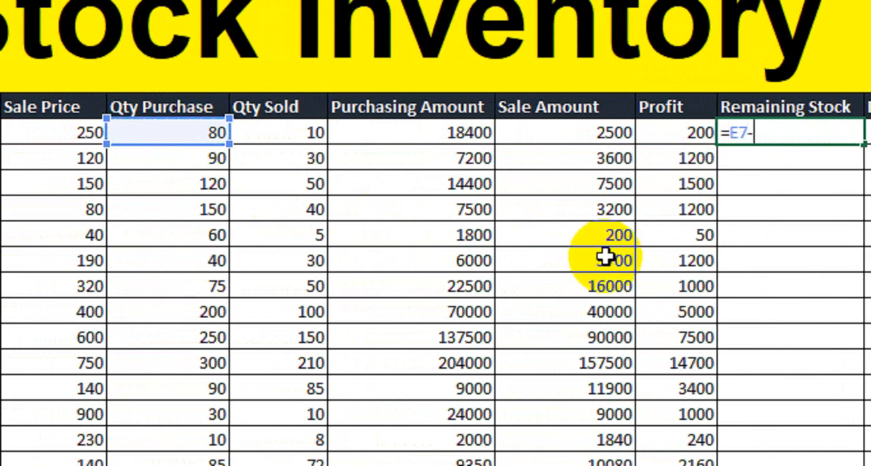
left_click(314, 134)
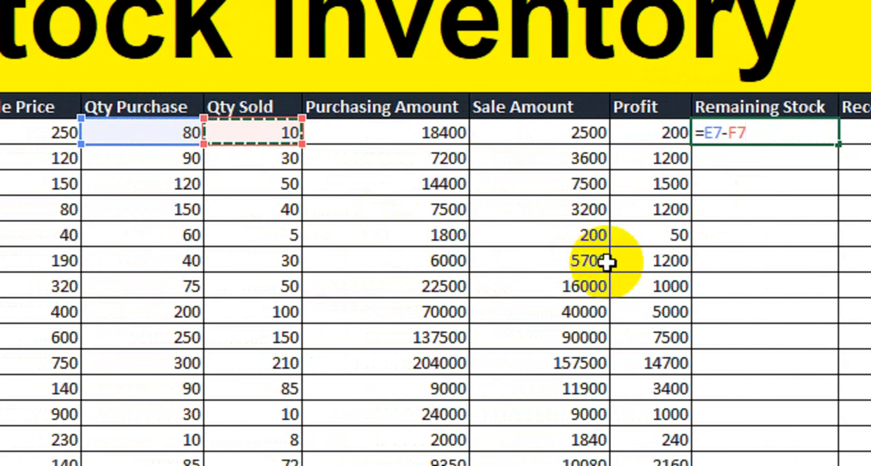
key("Return")
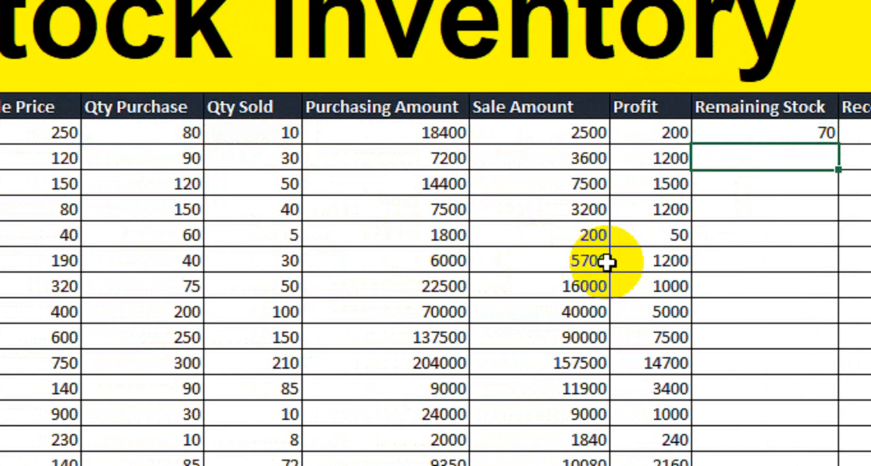
- Fill the Remaining Stock formula down from the Sunflower oil row to the Tissue Paper row
left_click(200, 136)
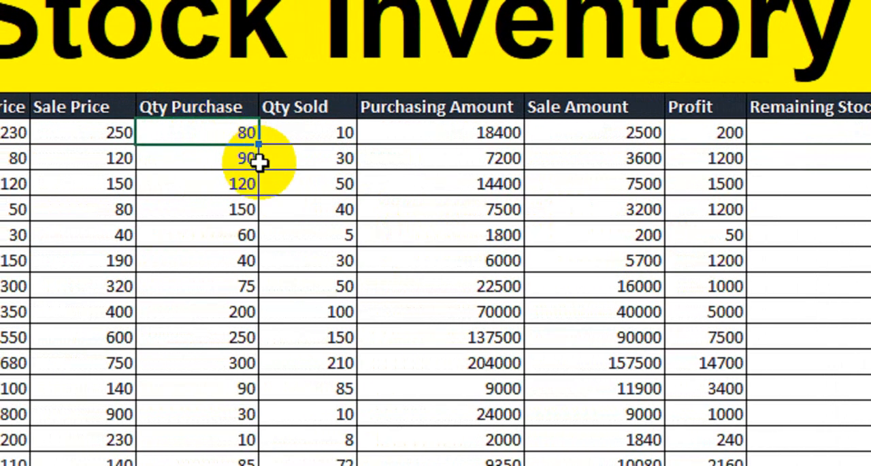
left_click(316, 140)
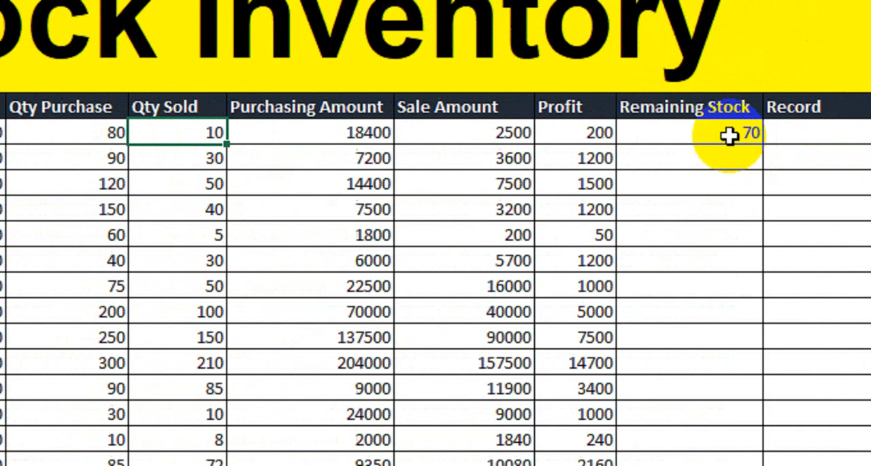
left_click(730, 137)
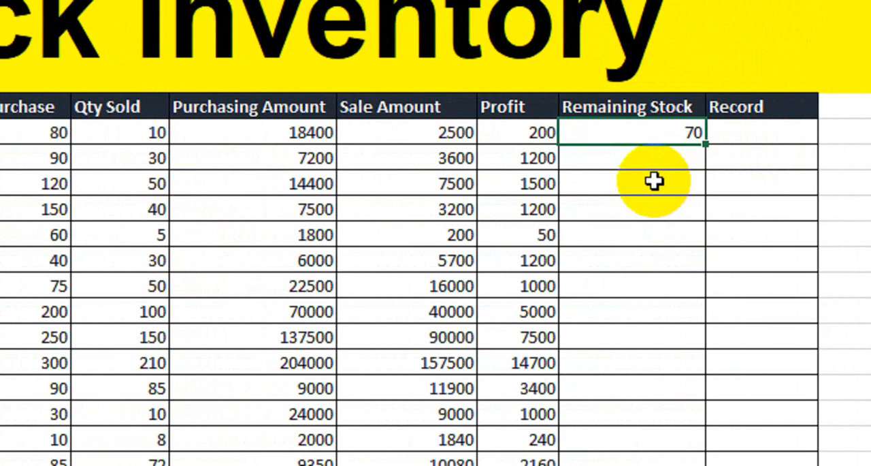
left_click_drag(706, 144, 707, 465)
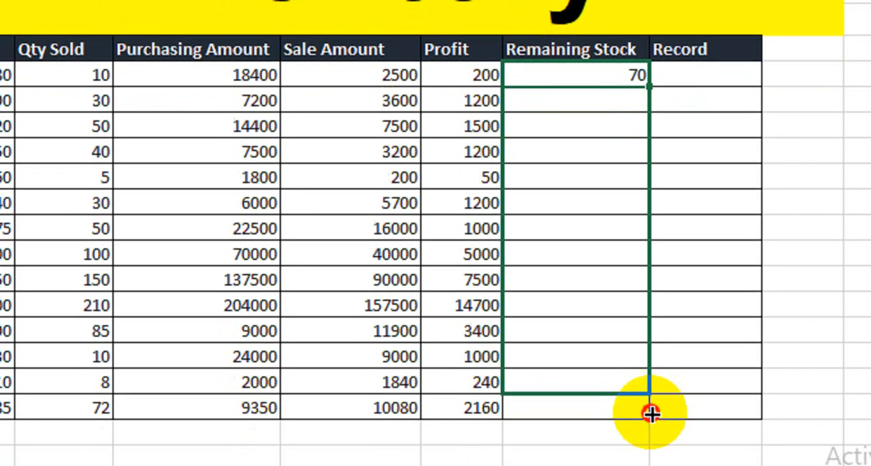
left_click_drag(652, 413, 651, 409)
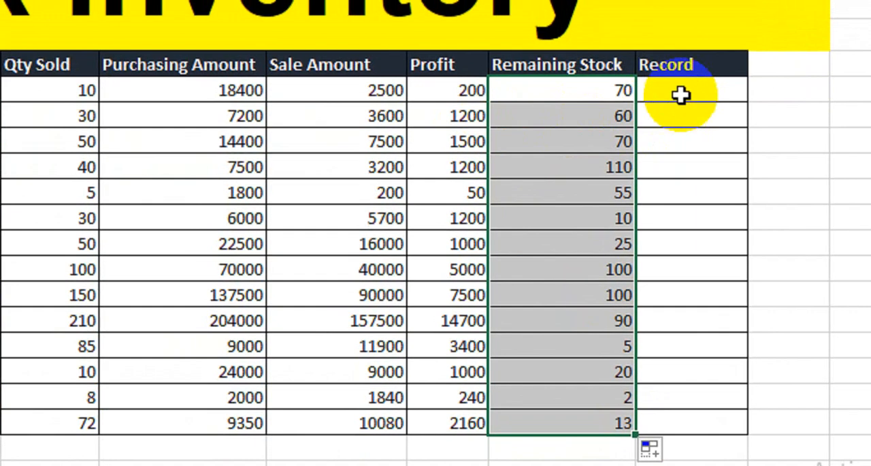
- Enter =IF(J7<=30,"Ending Stock","") in Sunflower oil's Record cell to flag low remaining stock
left_click(681, 65)
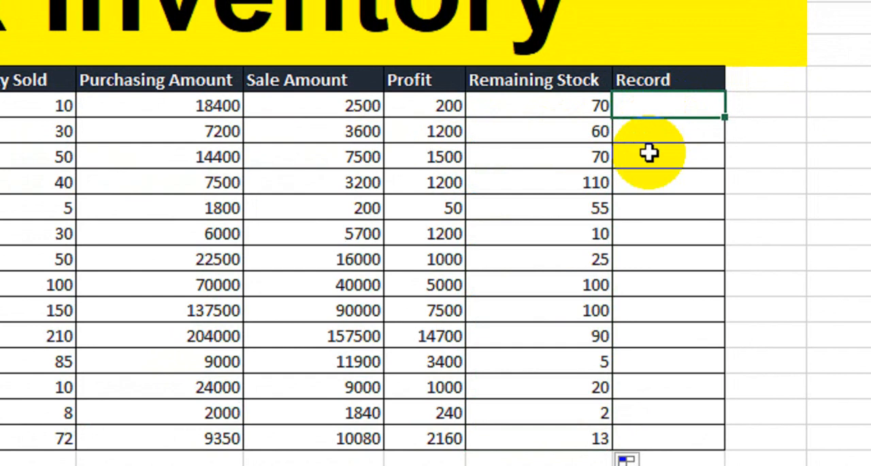
type("=if")
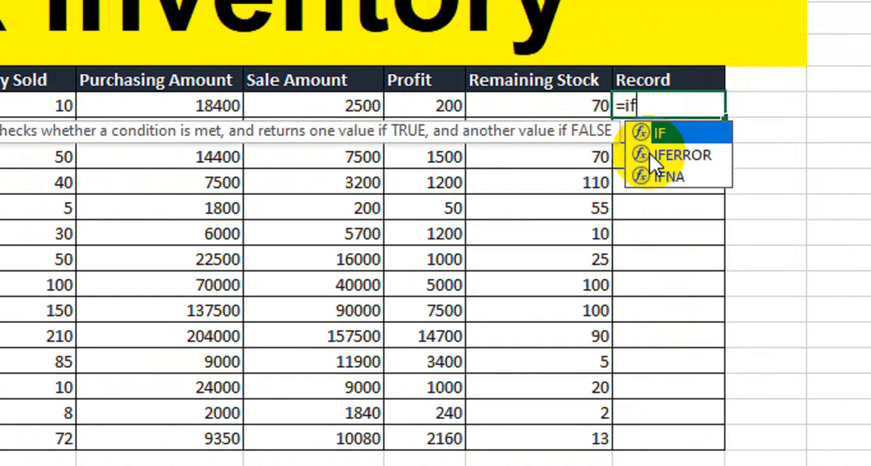
key("Tab")
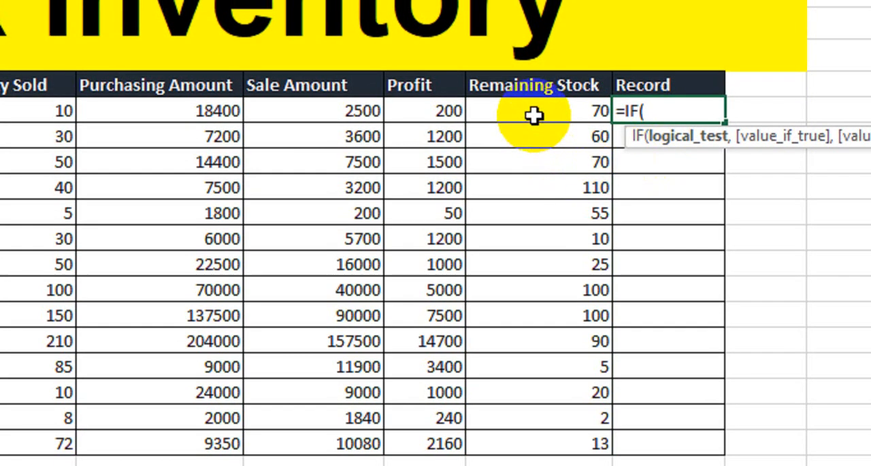
left_click(531, 106)
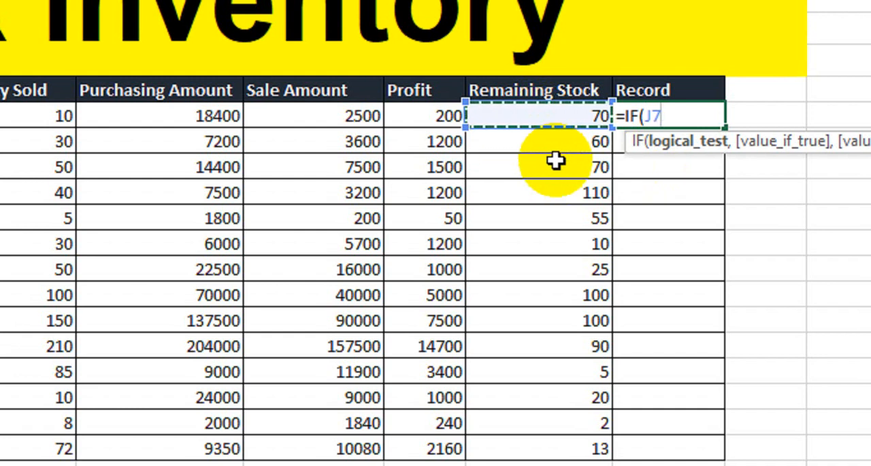
type("<=")
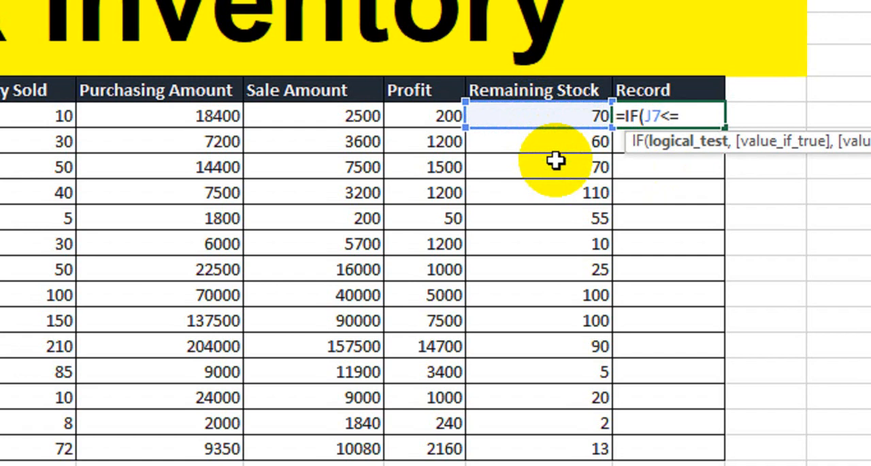
type("30,")
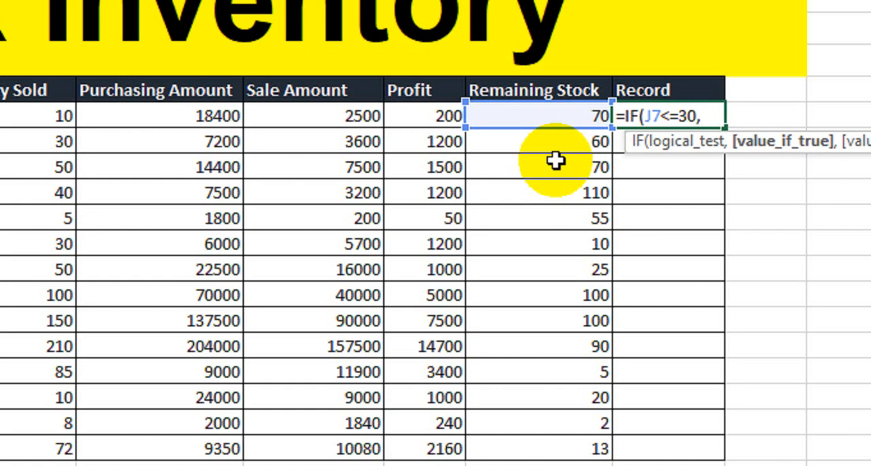
type("\"Enf")
type("ding")
type(" Stock")
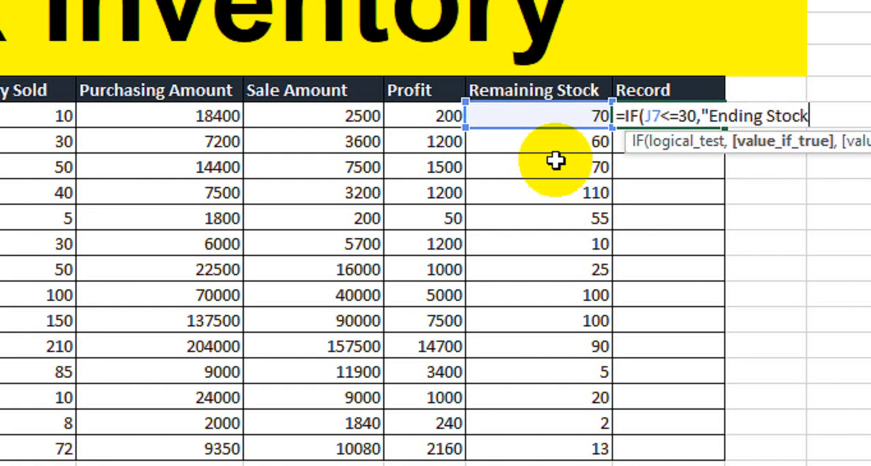
type("\",")
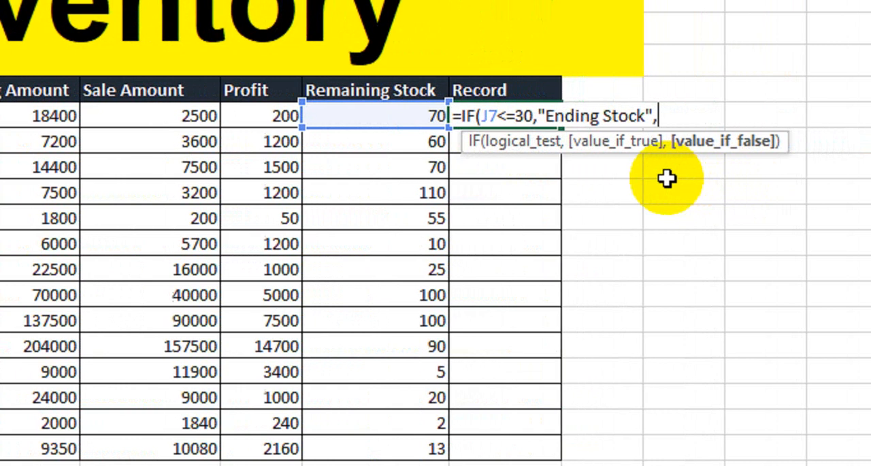
type("\"\"\"")
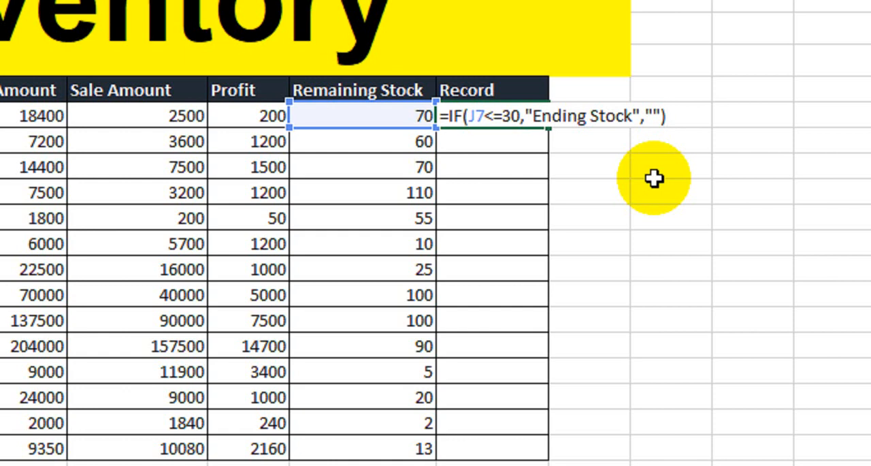
key("Return")
- Fill the Record formula down to the Tissue Paper row and check the flagged products against their Remaining Stock
left_click(505, 114)
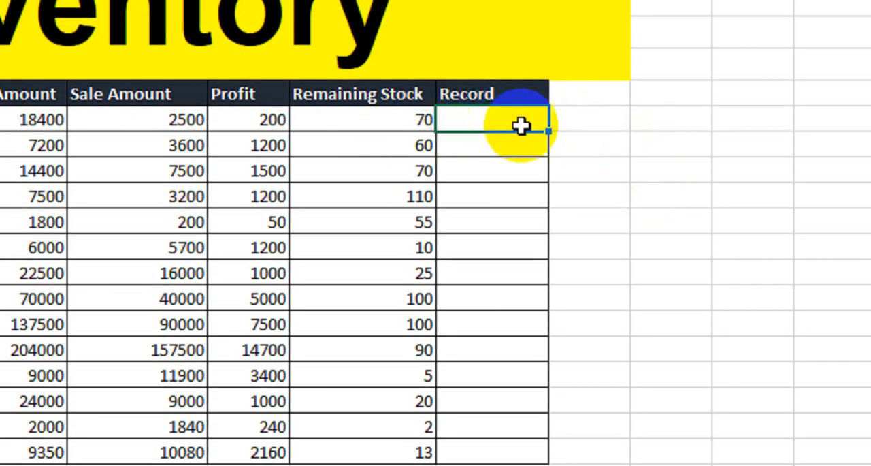
left_click_drag(549, 131, 549, 454)
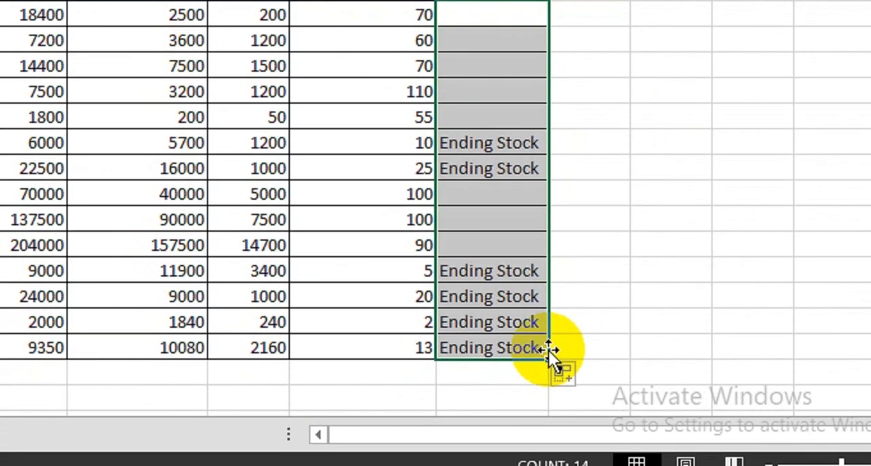
left_click(397, 141)
left_click_drag(388, 171, 470, 173)
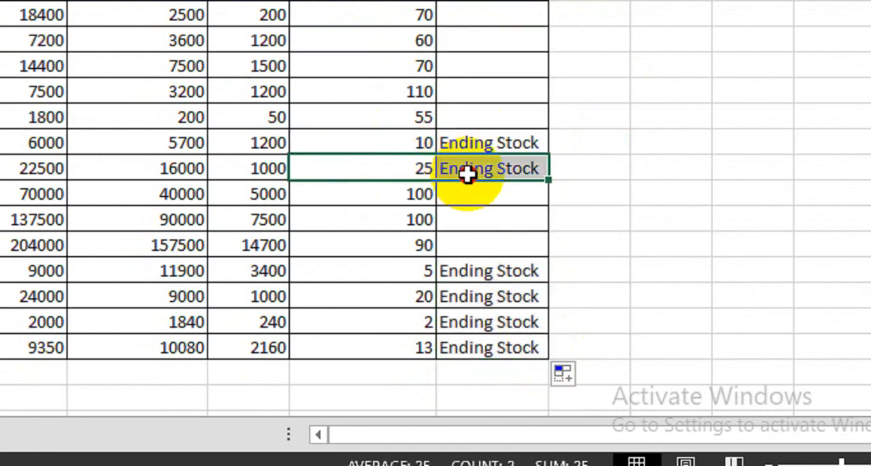
left_click_drag(405, 272, 406, 340)
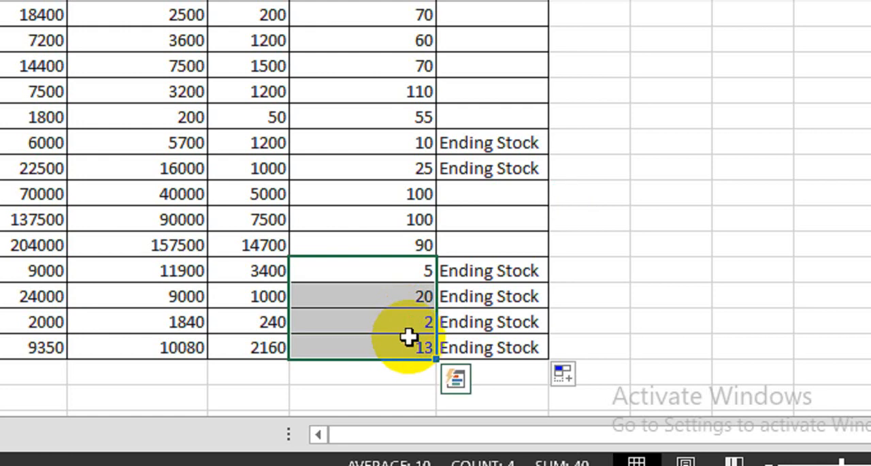
scroll(425, 270, "up", 2)
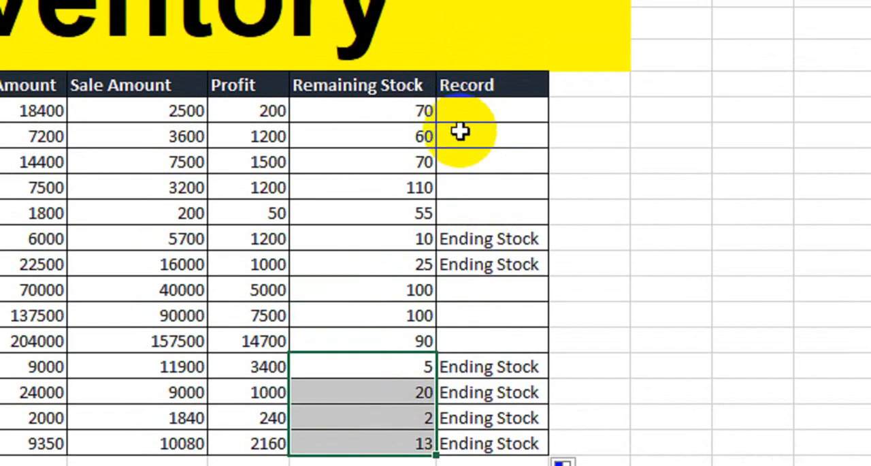
- Compare the Remaining Stock values with the Record entries across the product rows
scroll(460, 132, "up", 1)
left_click_drag(375, 129, 361, 430)
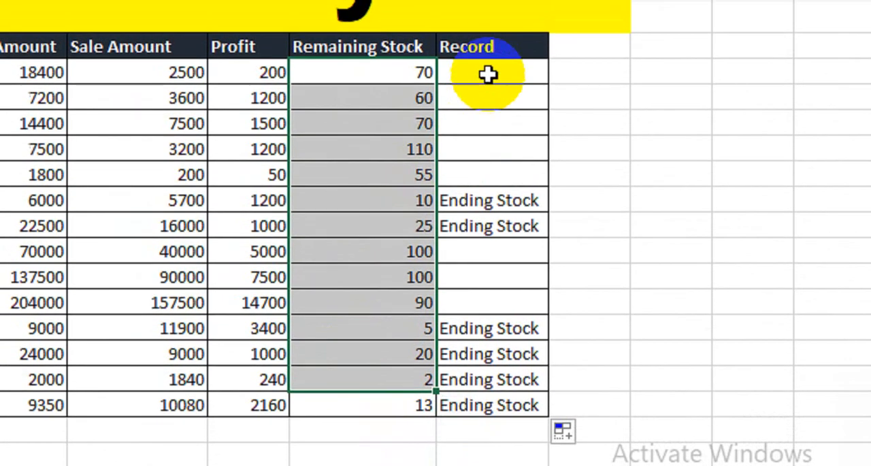
left_click_drag(488, 74, 484, 270)
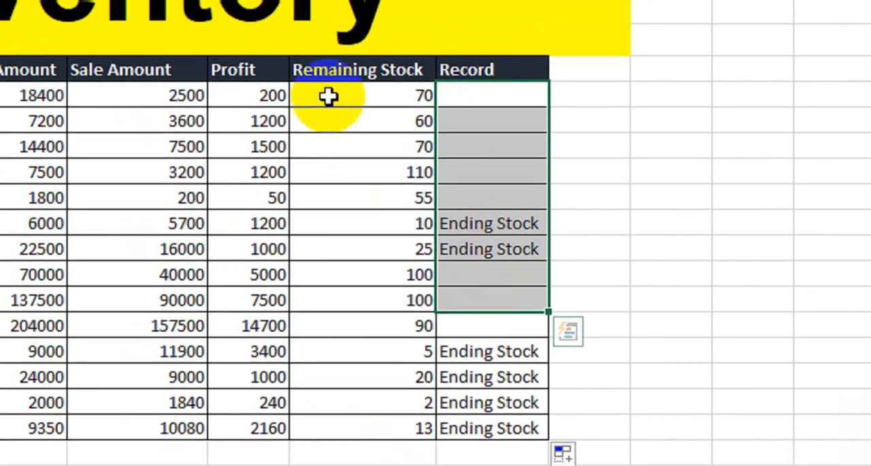
left_click_drag(329, 74, 328, 180)
left_click_drag(329, 216, 329, 320)
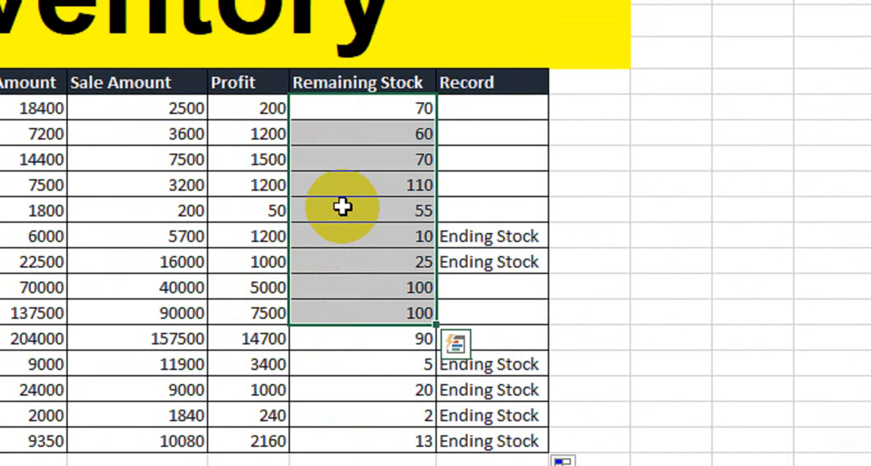
left_click(354, 185)
left_click(377, 112)
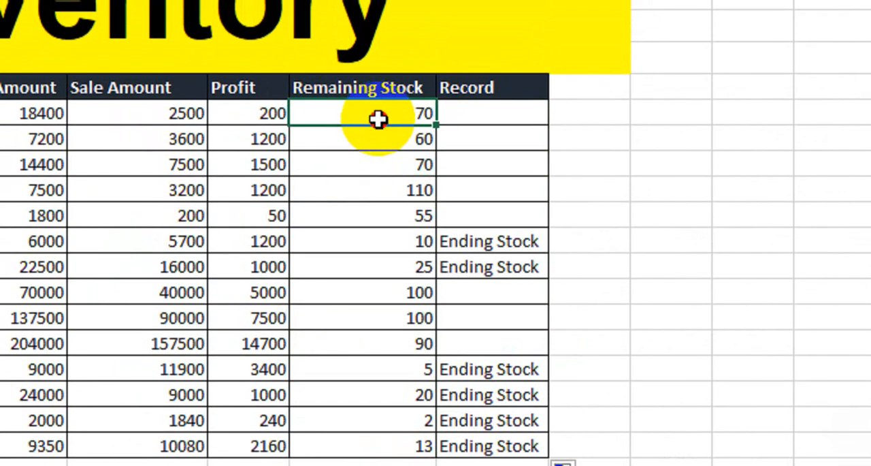
- Start a formula-based conditional formatting rule for the Remaining Stock cells from the Sunflower oil row to the Tissue Paper row
left_click_drag(378, 119, 368, 450)
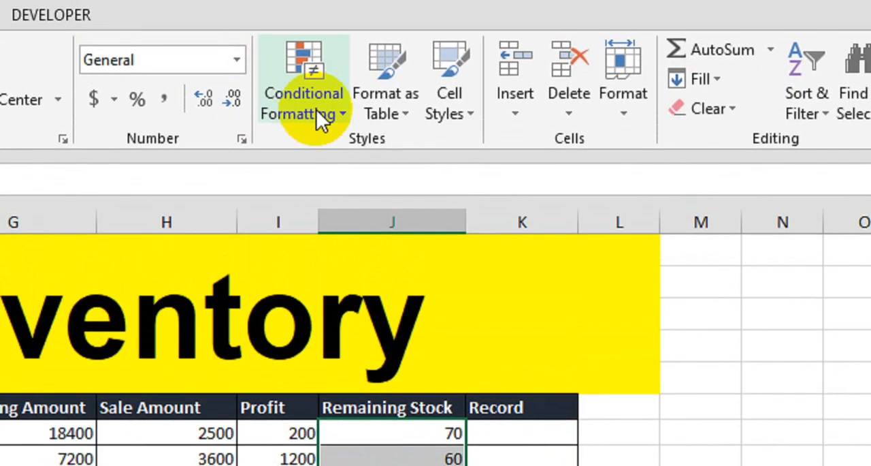
left_click(318, 111)
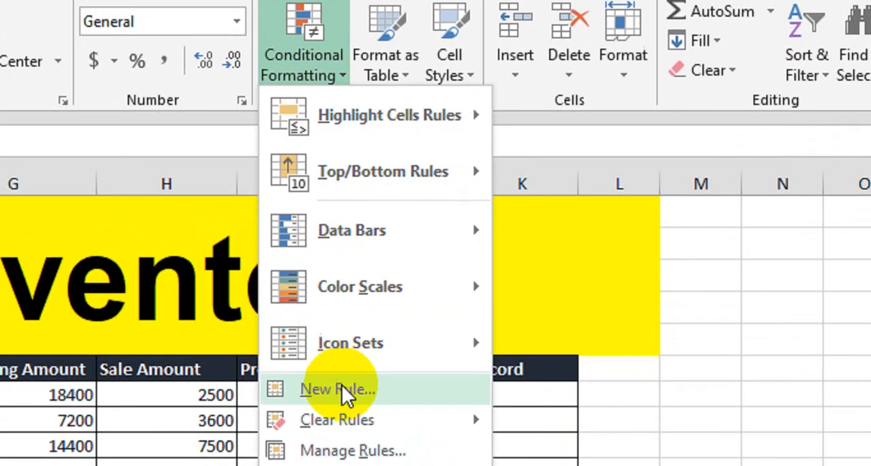
left_click(340, 389)
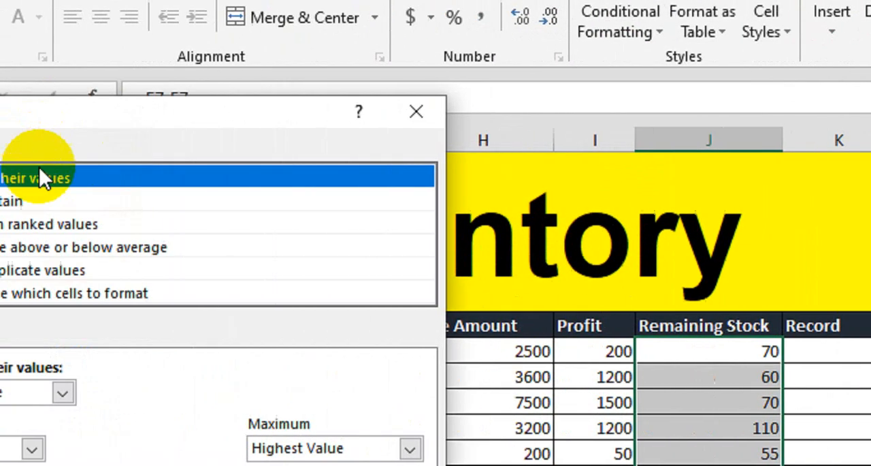
left_click(218, 293)
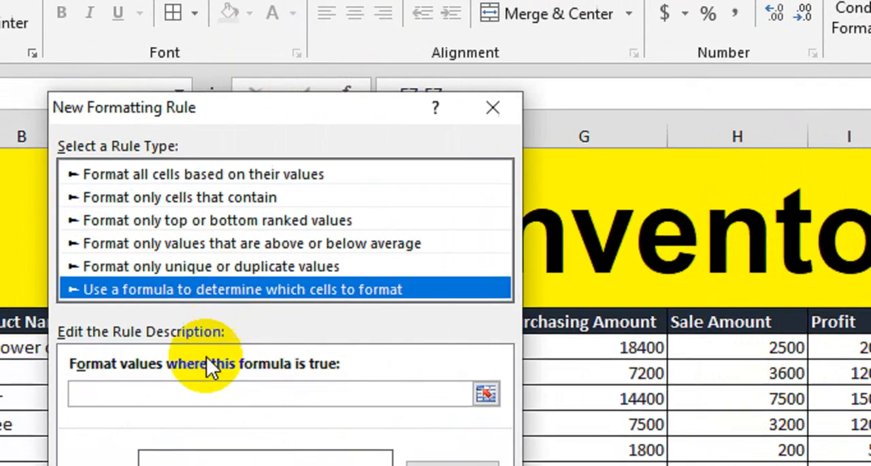
- Enter =$J7>30 as the rule's condition, with only the column reference locked
left_click(183, 397)
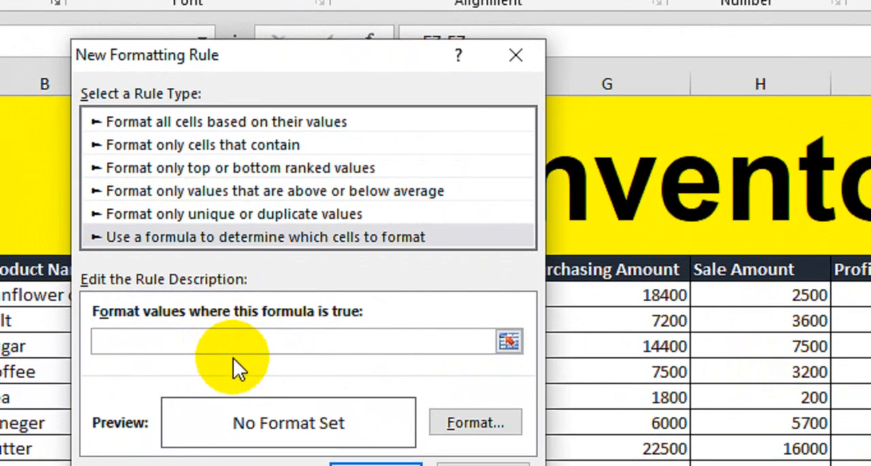
type("=")
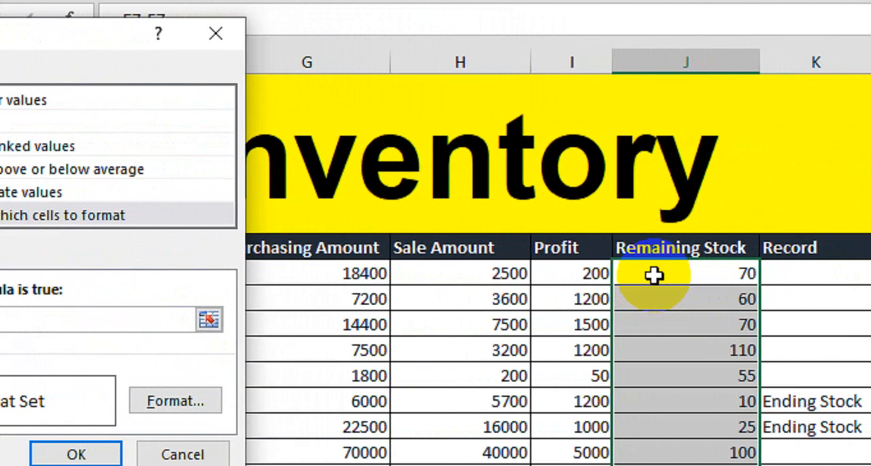
left_click(815, 274)
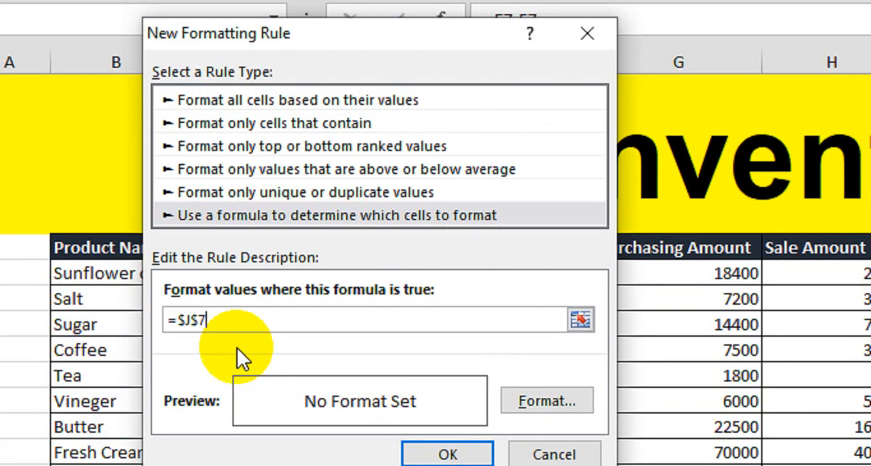
type(">30")
left_click(199, 323)
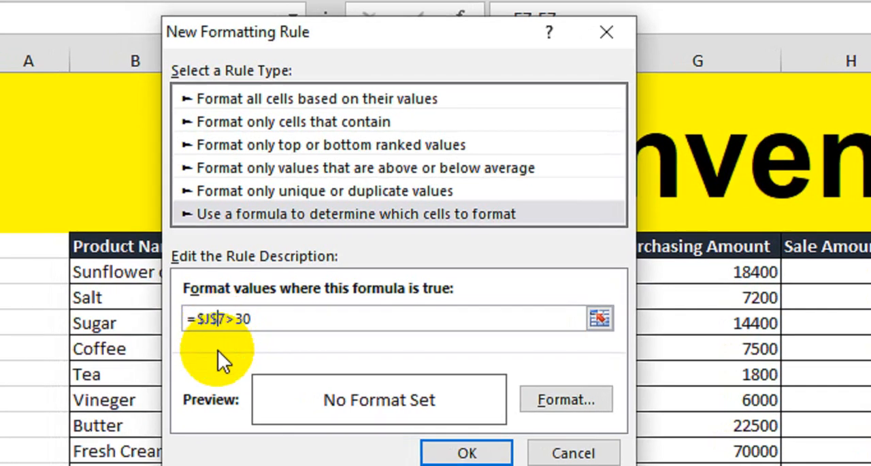
key("BackSpace")
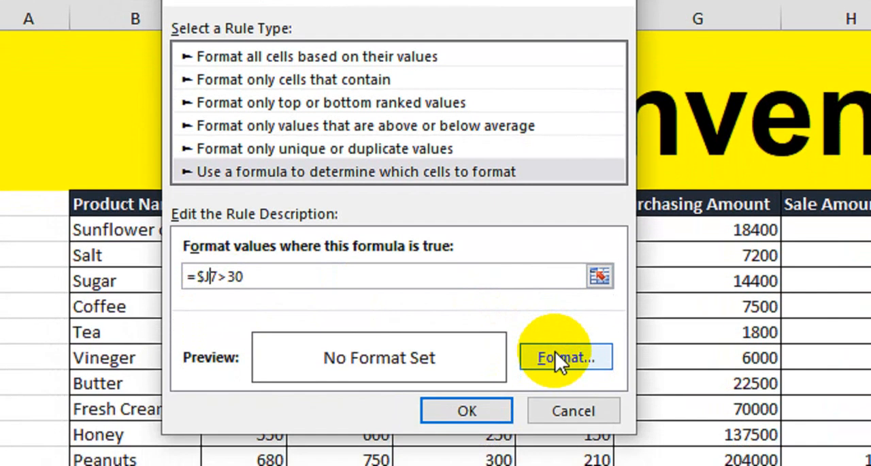
- Give the rule a light blue background fill and apply it to the Remaining Stock cells
left_click(555, 393)
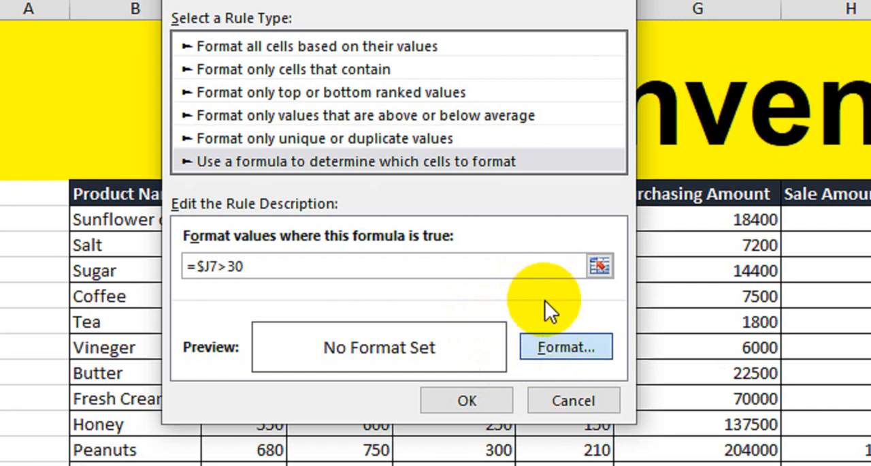
left_click(566, 347)
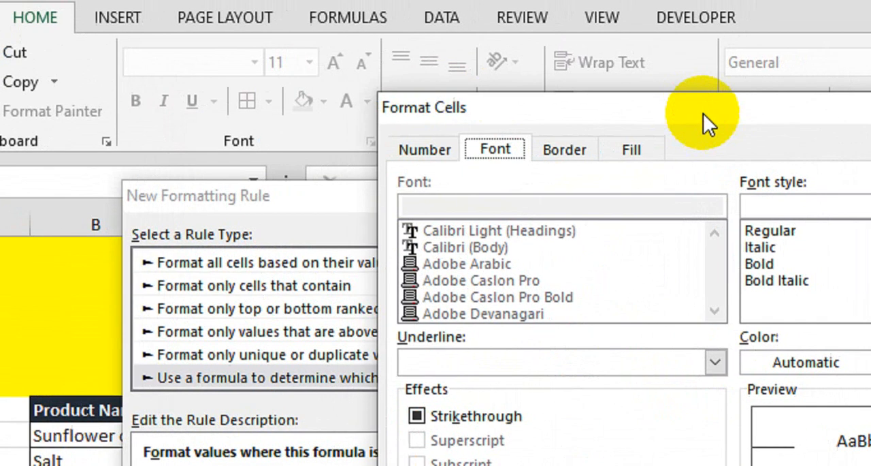
left_click(636, 151)
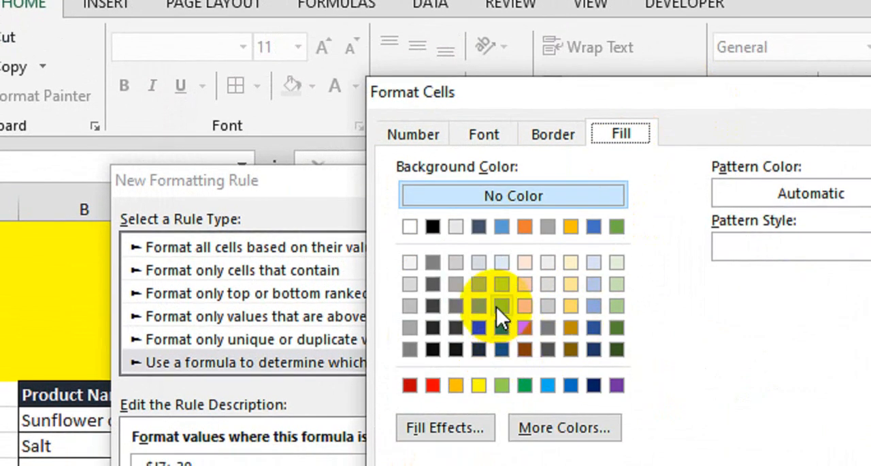
left_click(500, 306)
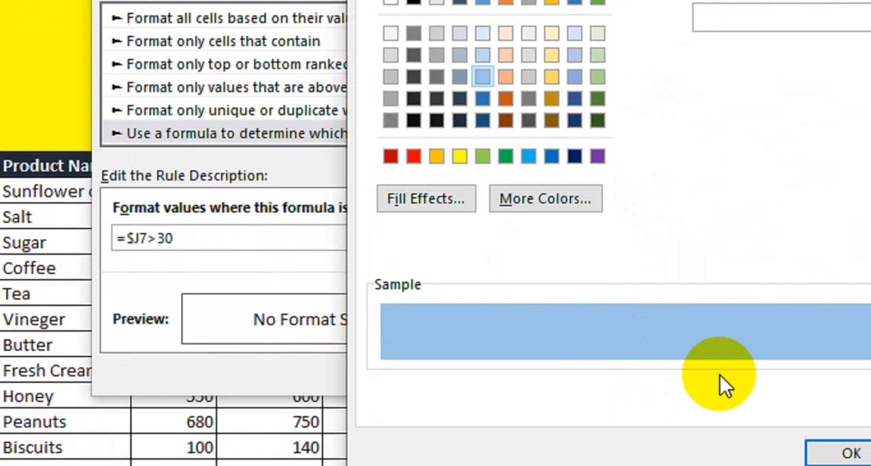
left_click(838, 453)
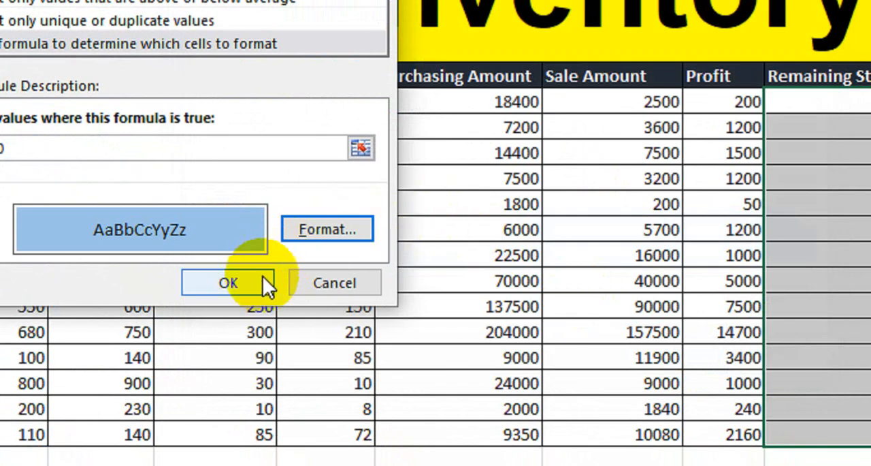
left_click(264, 279)
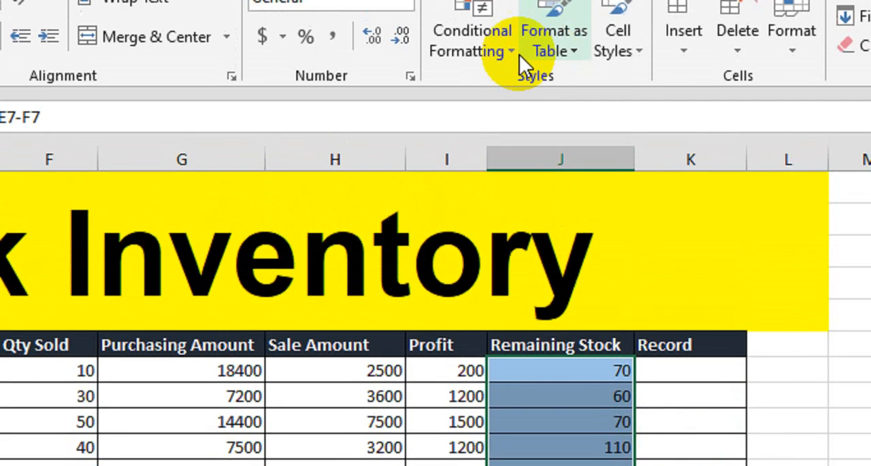
- Create a second formula-based formatting rule for the same Remaining Stock cells with the condition =$J7<=30
left_click(493, 101)
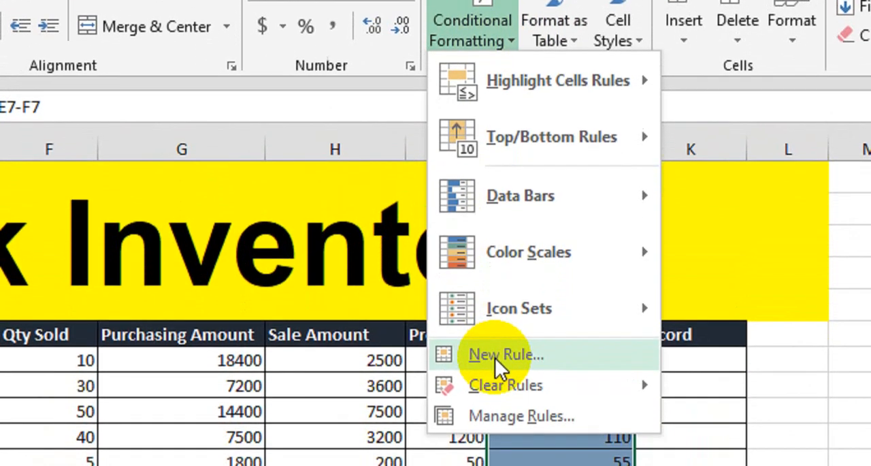
left_click(497, 386)
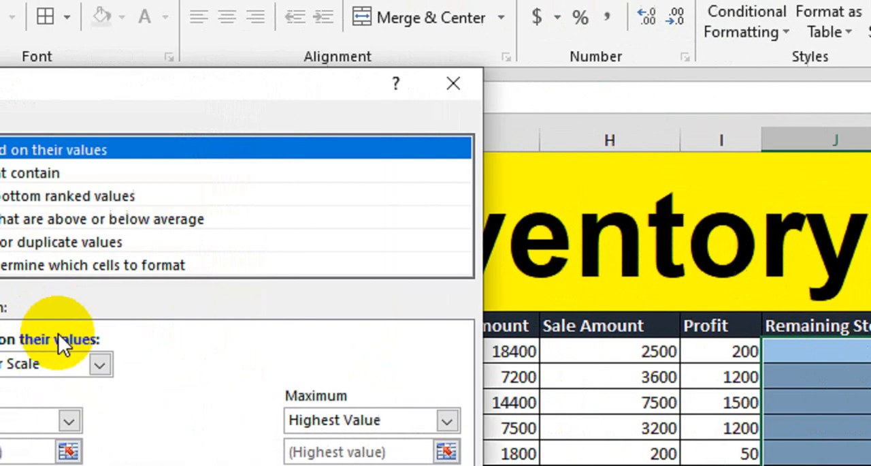
left_click(202, 265)
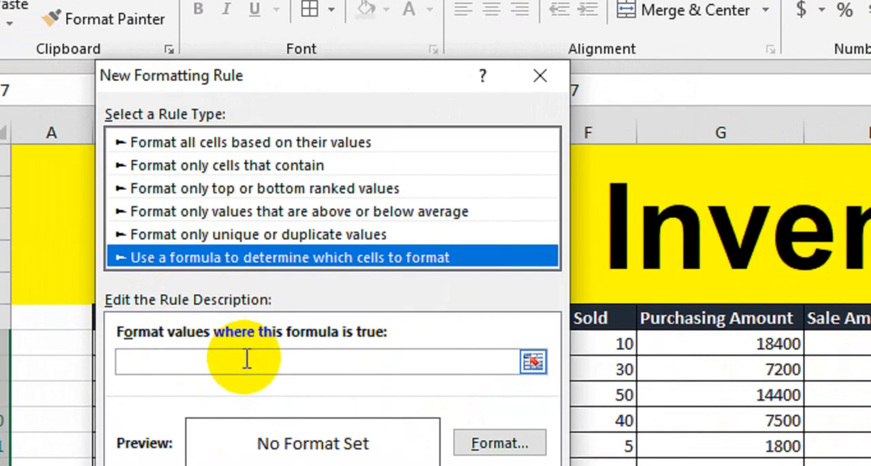
left_click(246, 367)
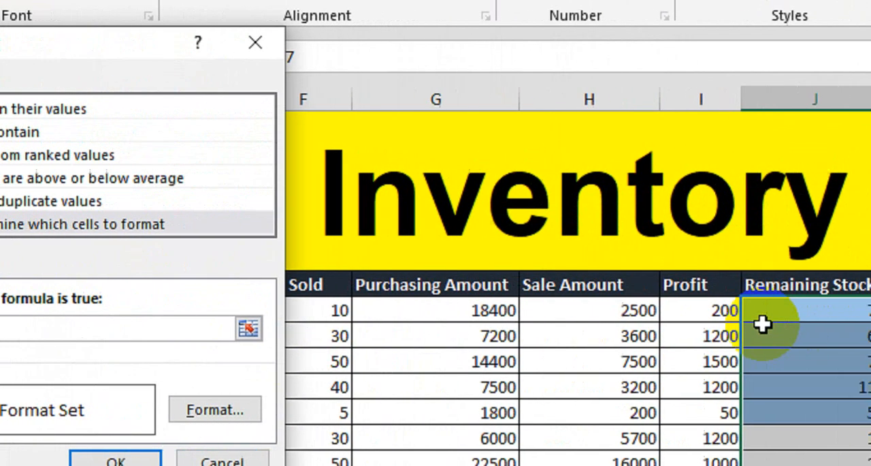
left_click(690, 315)
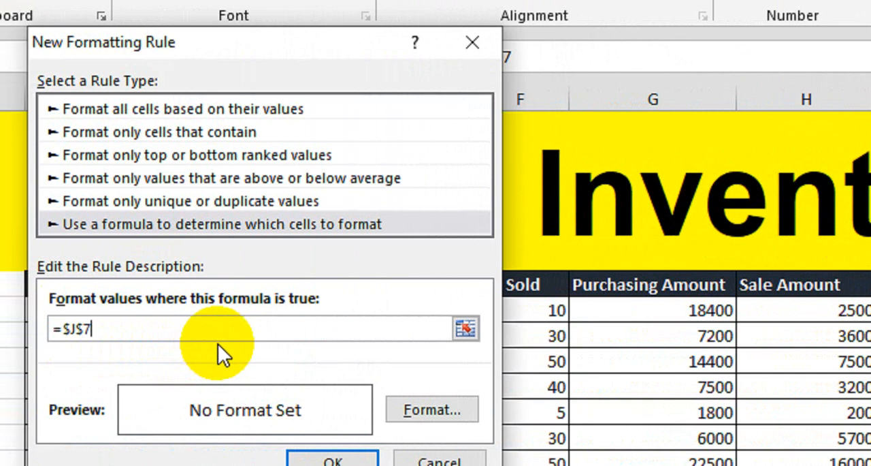
type("<=30")
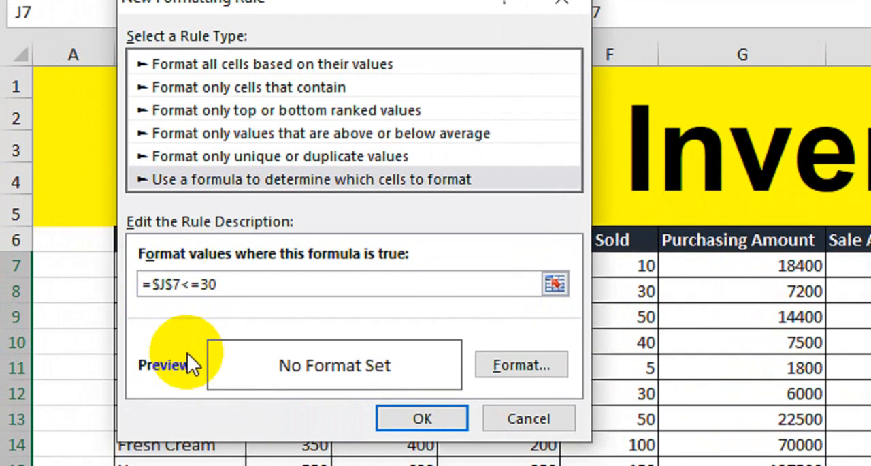
key("BackSpace")
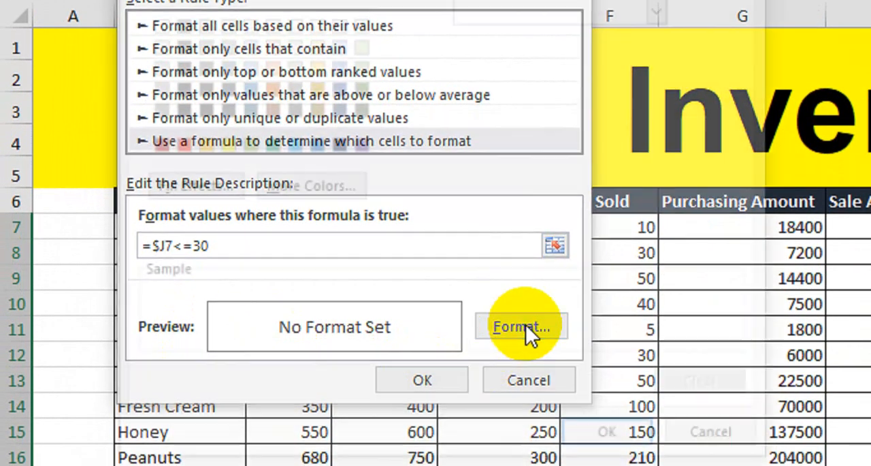
- Set the second rule's fill to a custom light red, RGB 255, 101, 101, and apply the rule to the Remaining Stock cells
left_click(522, 327)
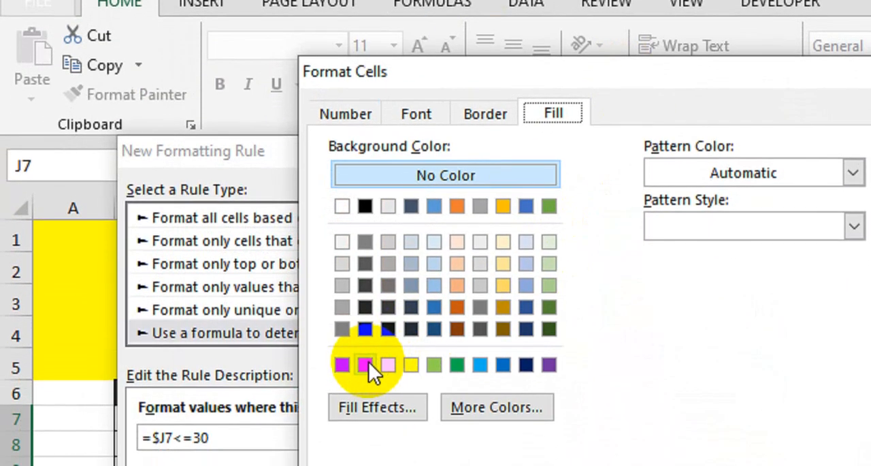
left_click(365, 396)
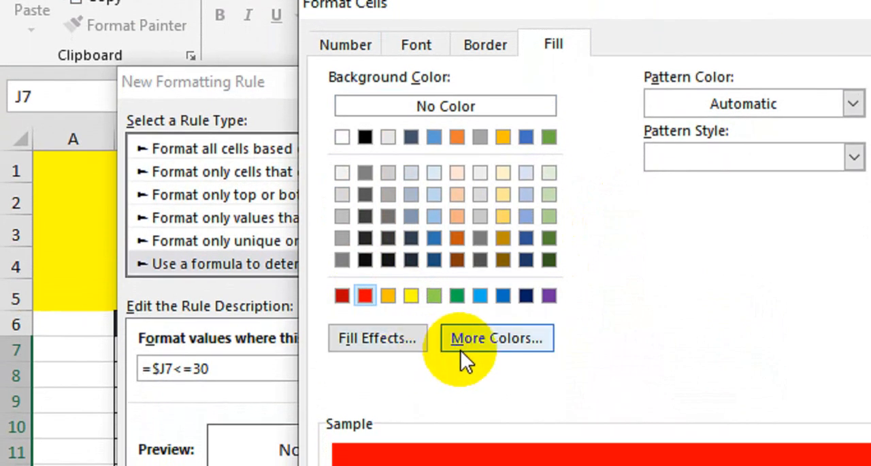
left_click(461, 350)
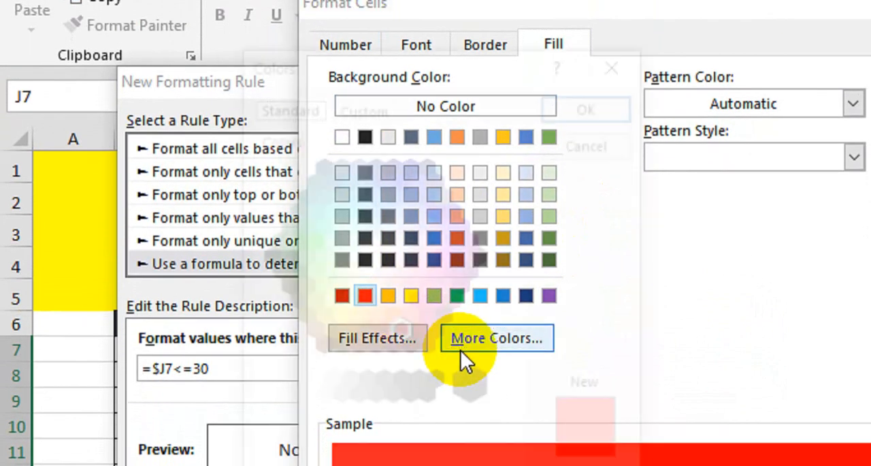
left_click(361, 106)
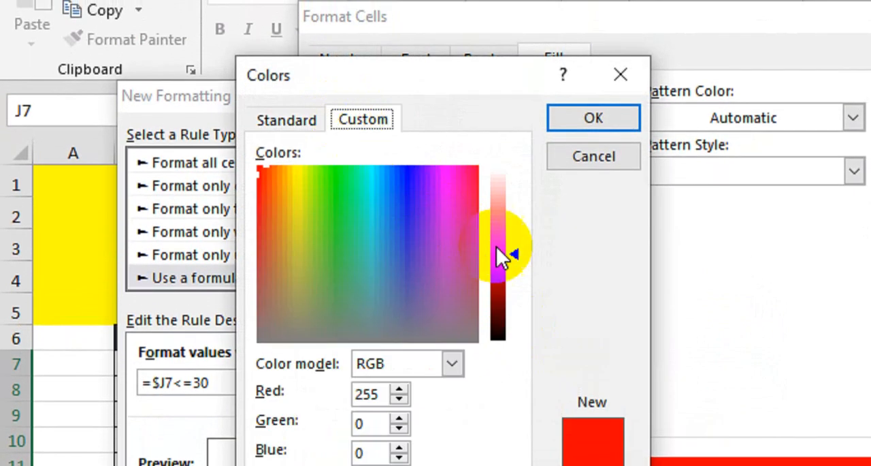
left_click_drag(512, 256, 525, 220)
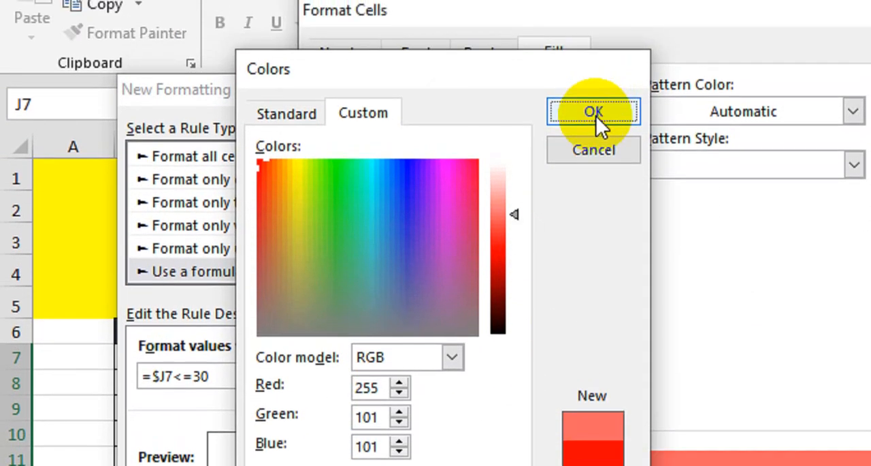
left_click(594, 38)
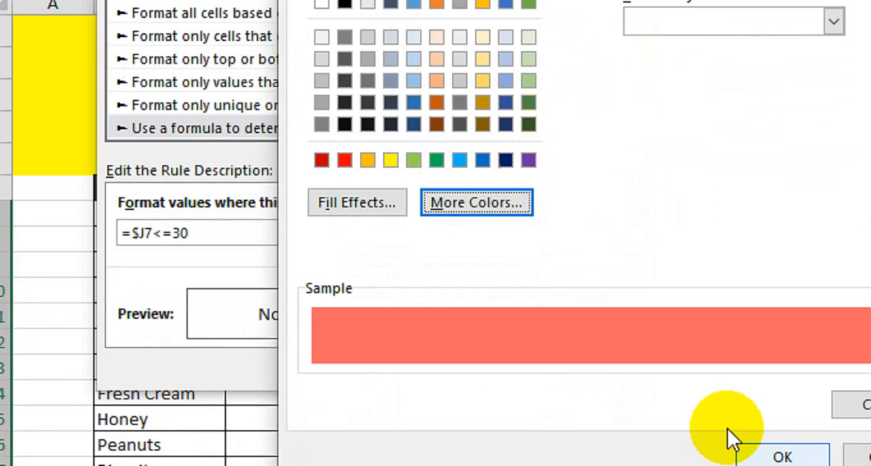
left_click(777, 452)
left_click(323, 294)
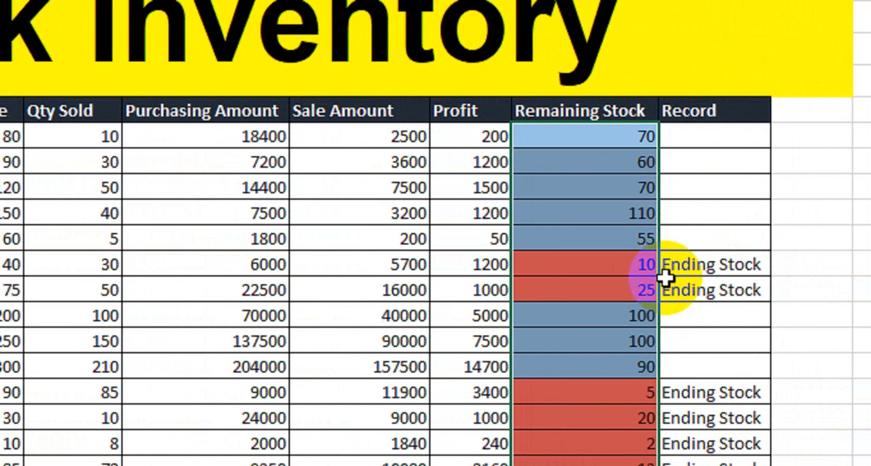
left_click(838, 290)
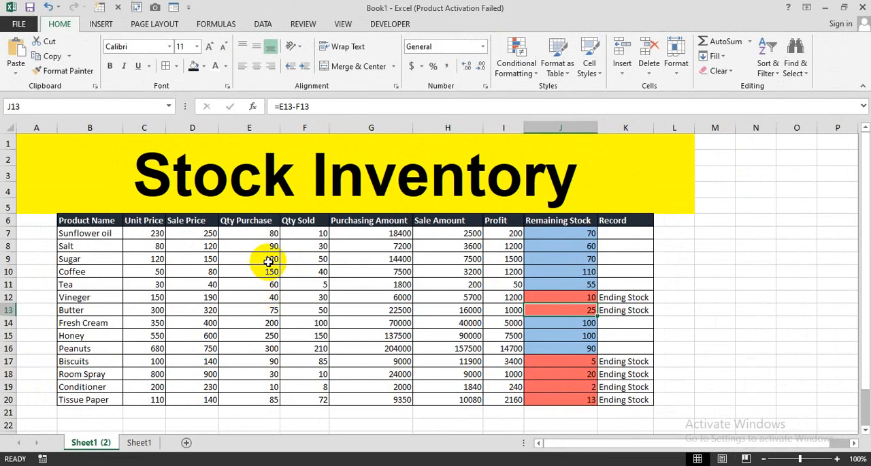
- Set Sugar's Qty Sold to 110 and check its Sale Amount, Profit and Remaining Stock
left_click(301, 259)
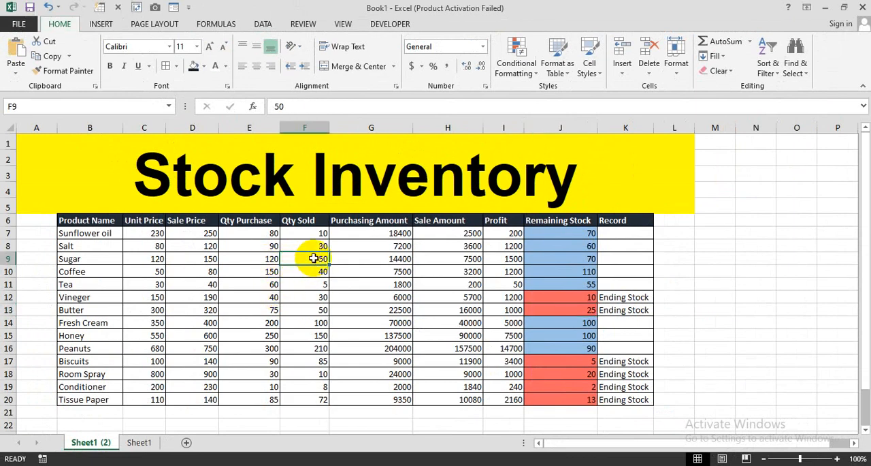
type("110")
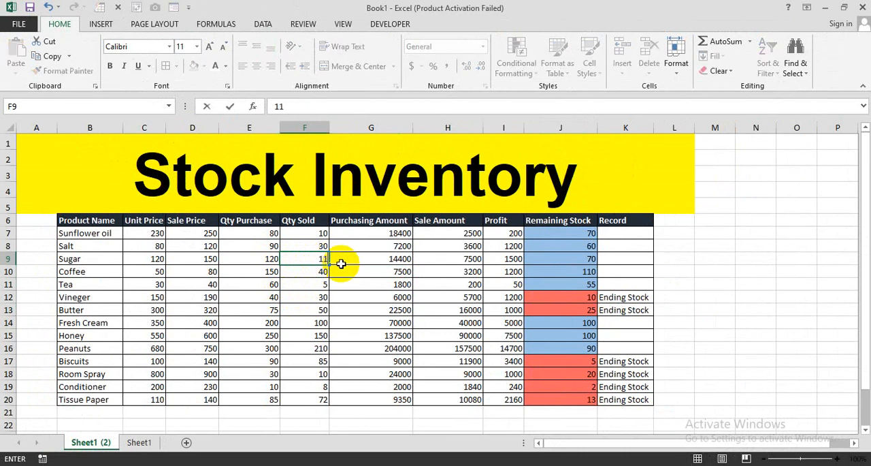
key("Return")
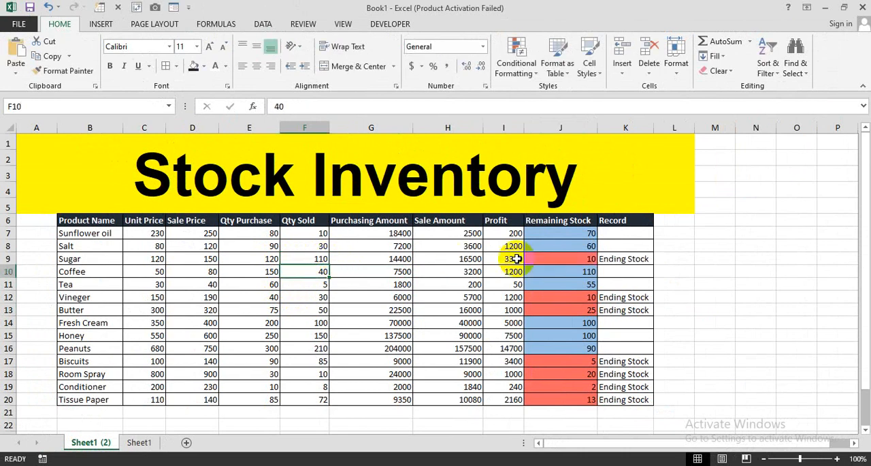
left_click_drag(579, 259, 428, 259)
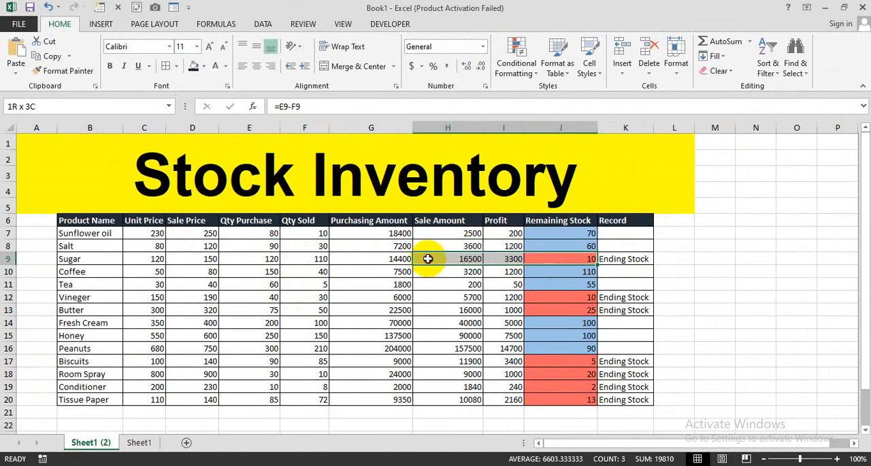